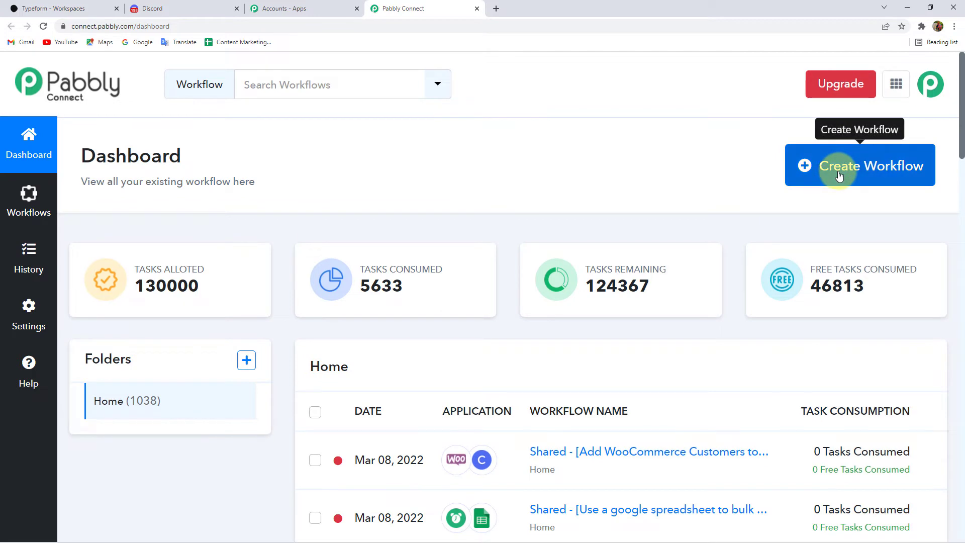
Create a new workflow named "Typeform to Discord".
click(839, 175)
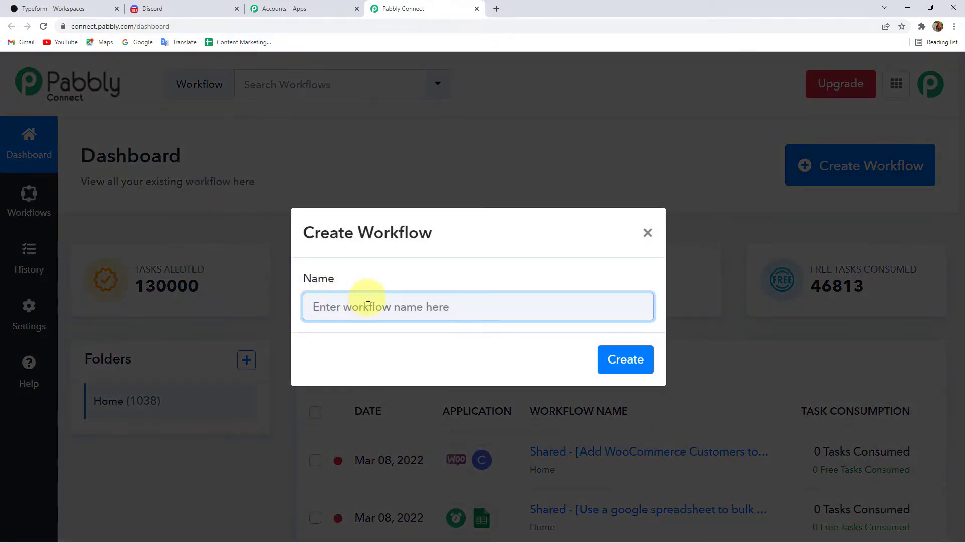
click(367, 297)
text(TY)
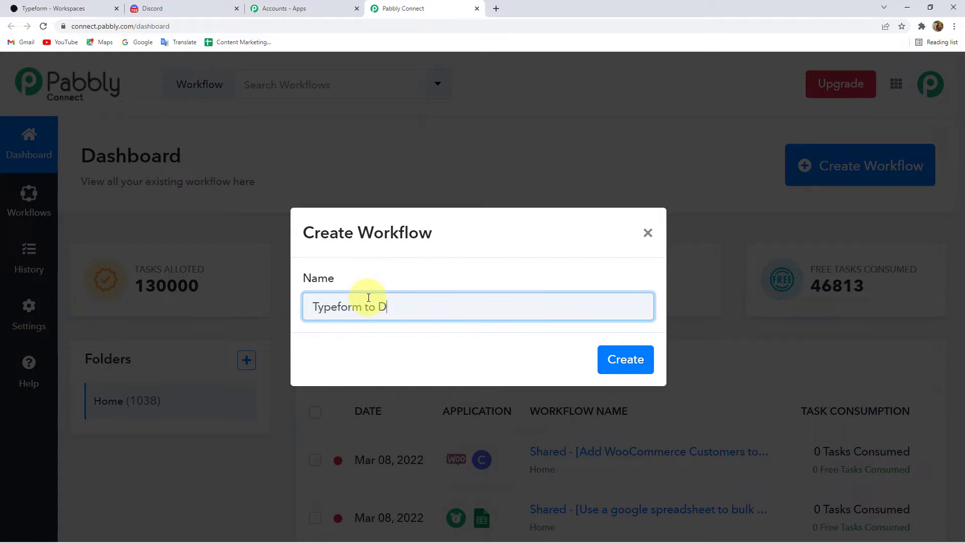
key(Return)
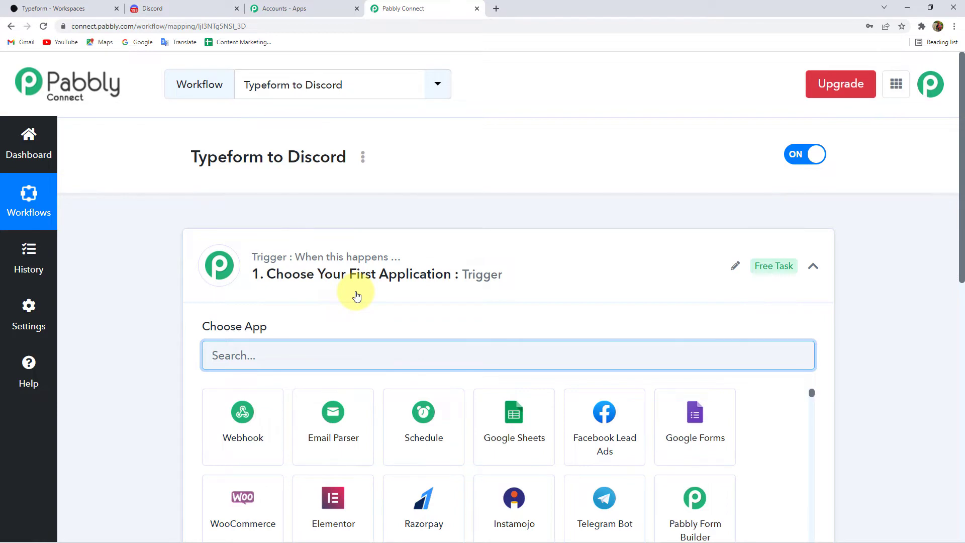
Set the workflow's trigger application to Typeform with New Entry as the trigger event.
click(342, 274)
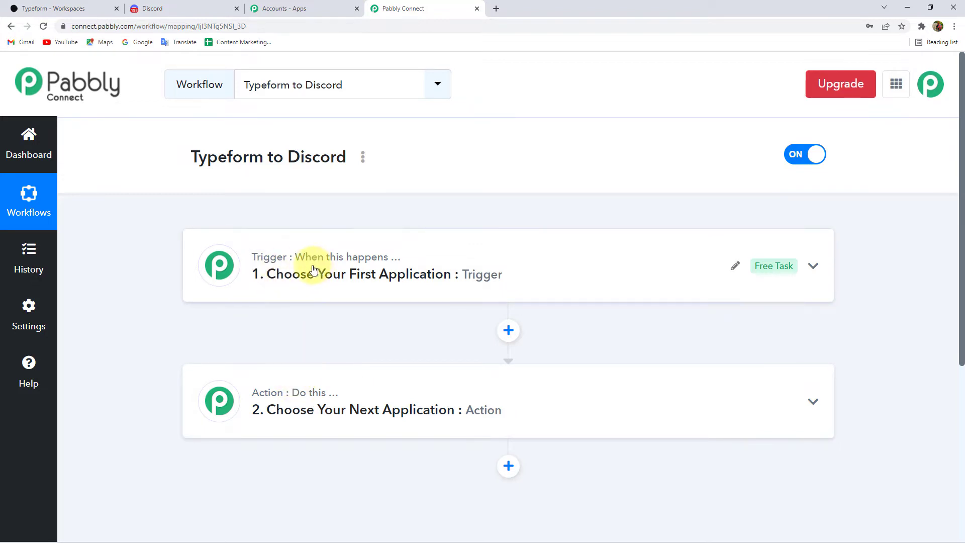
mouse_move(312, 393)
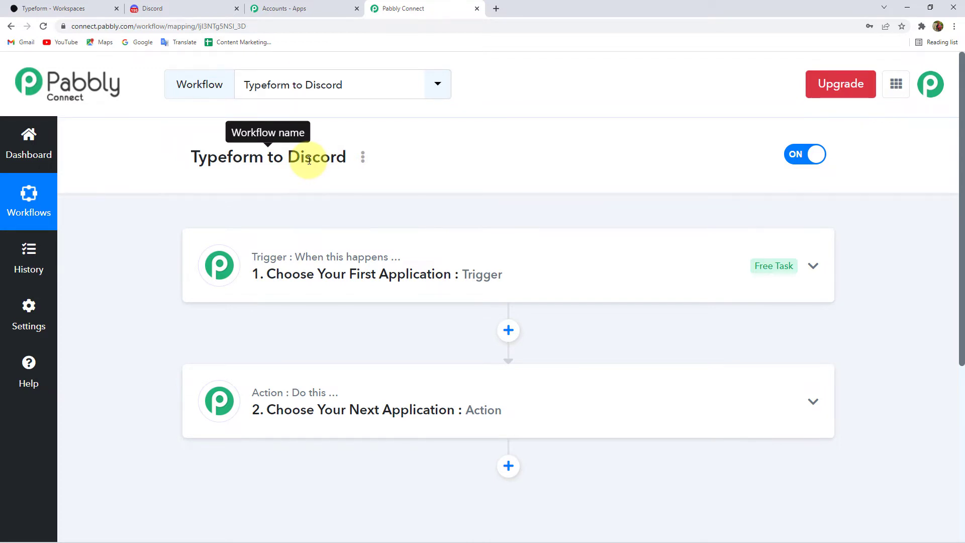
click(308, 280)
click(250, 353)
text(Type)
click(240, 424)
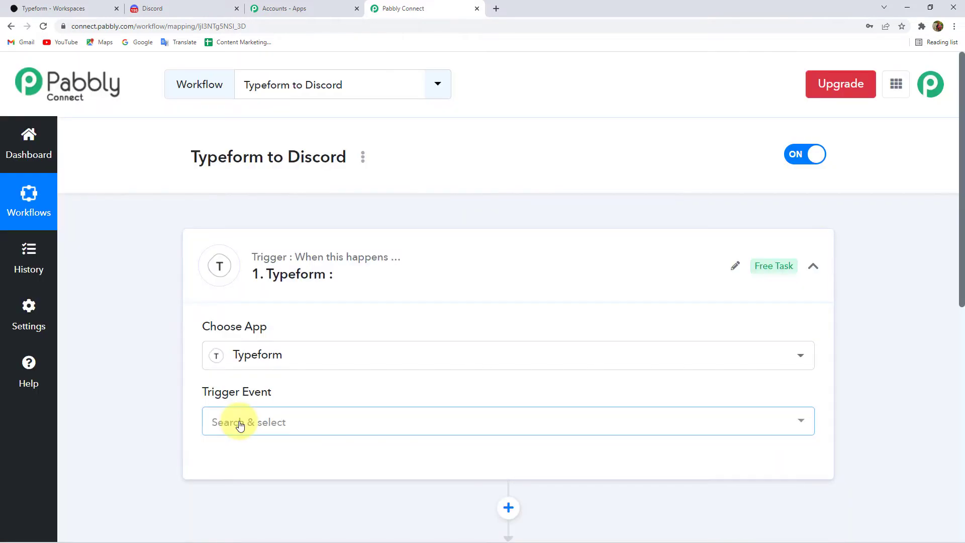
click(237, 421)
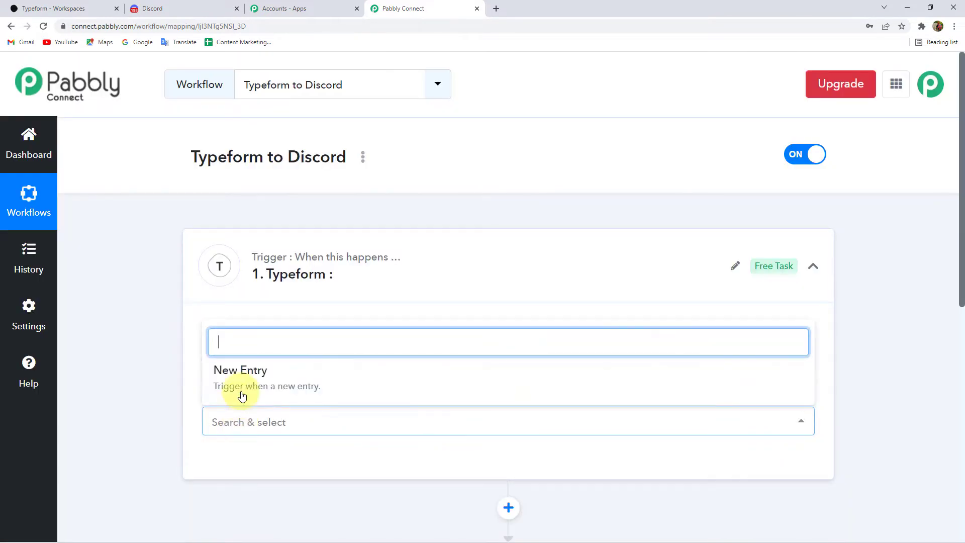
click(237, 400)
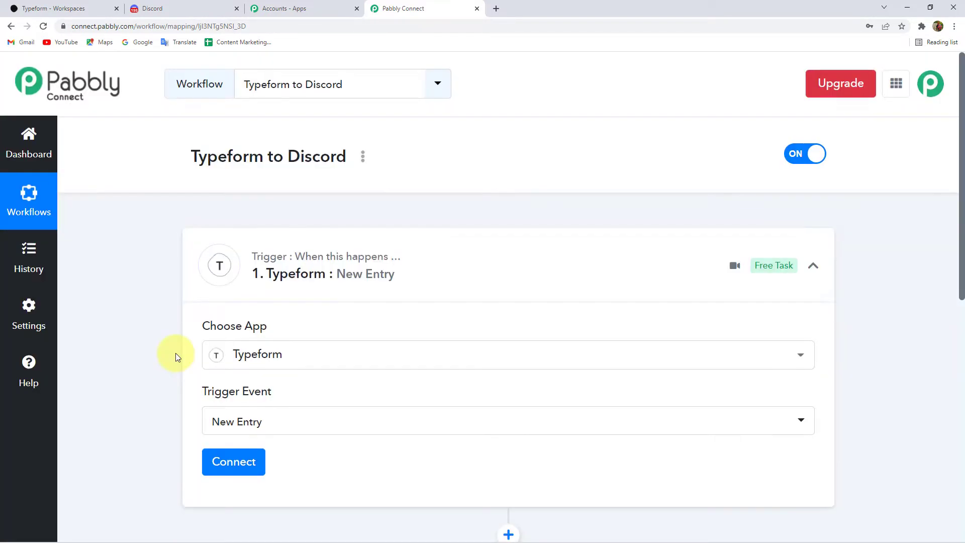
Add a new Typeform connection for the trigger and authorize access to the Typeform account.
scroll(201, 347, down, 3)
click(227, 322)
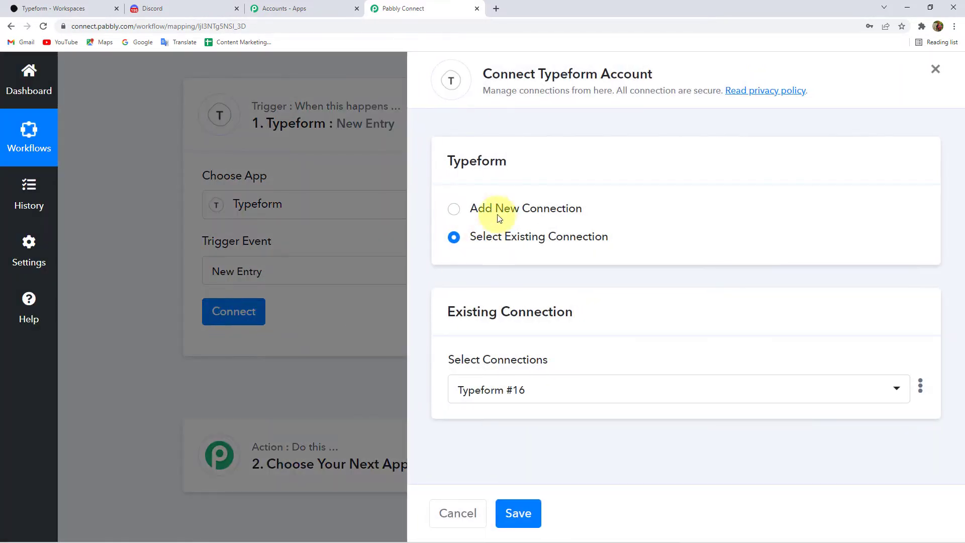
click(504, 207)
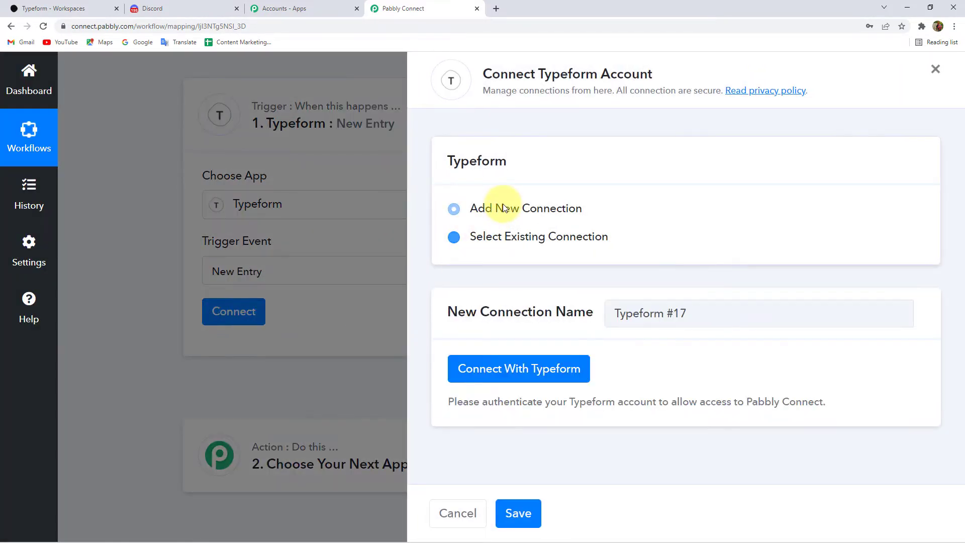
click(499, 366)
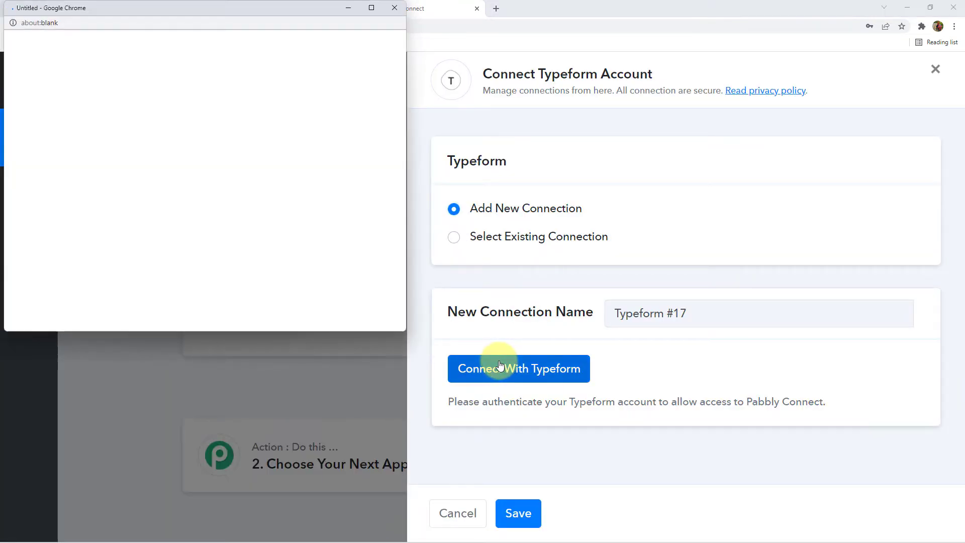
scroll(236, 236, down, 15)
scroll(184, 232, down, 3)
click(196, 177)
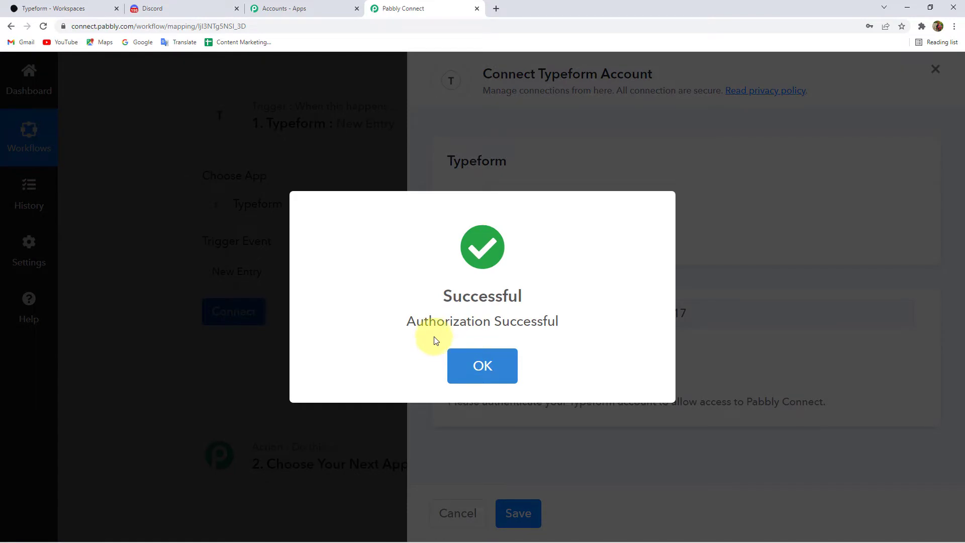
click(455, 354)
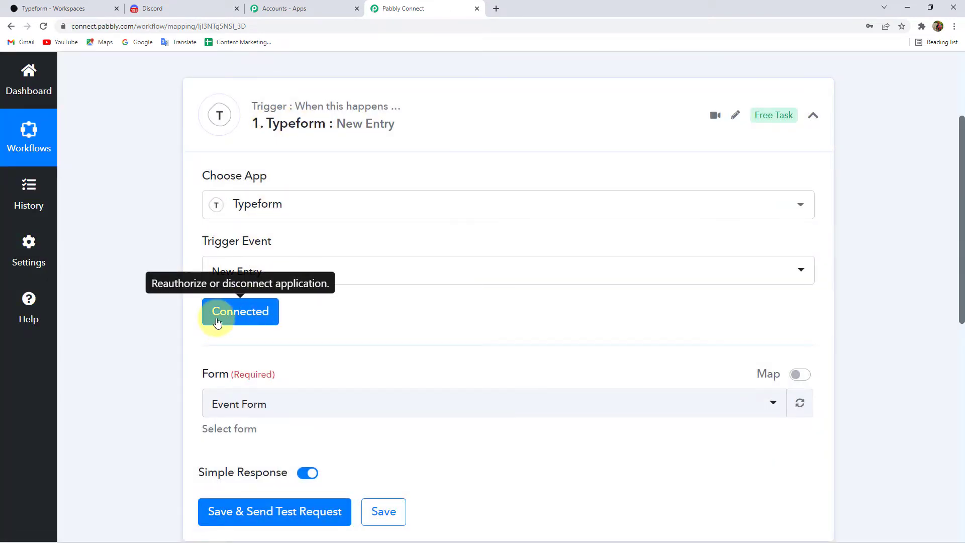
Select Lead Form as the form that the Typeform trigger watches.
scroll(139, 210, down, 1)
scroll(138, 210, down, 1)
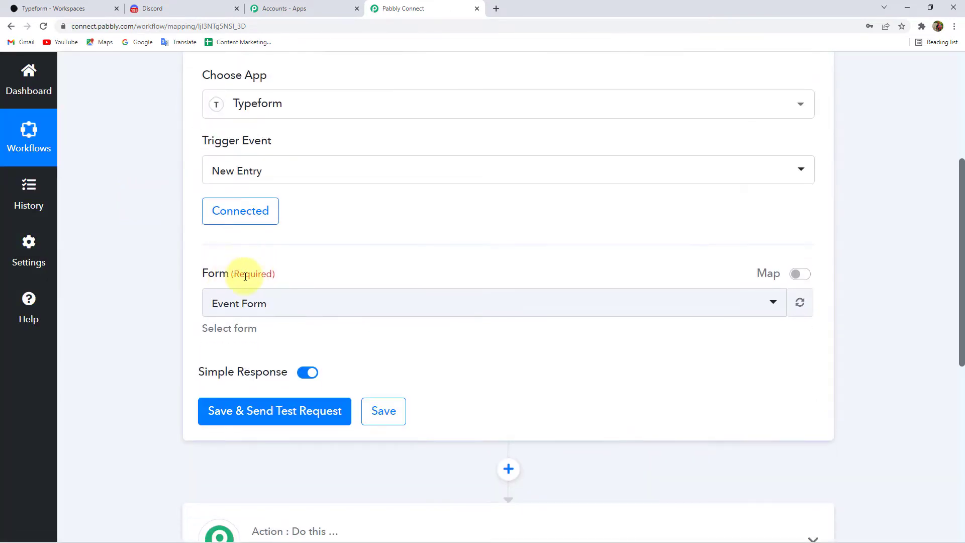
click(252, 309)
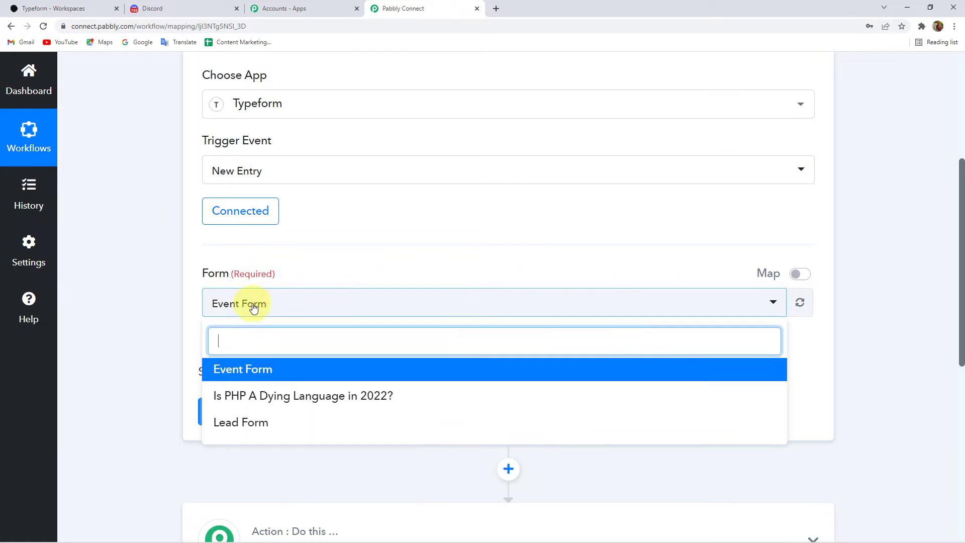
click(236, 425)
Check the Lead Form in the Typeform workspace, and save the trigger in Pabbly Connect with a test request.
click(56, 8)
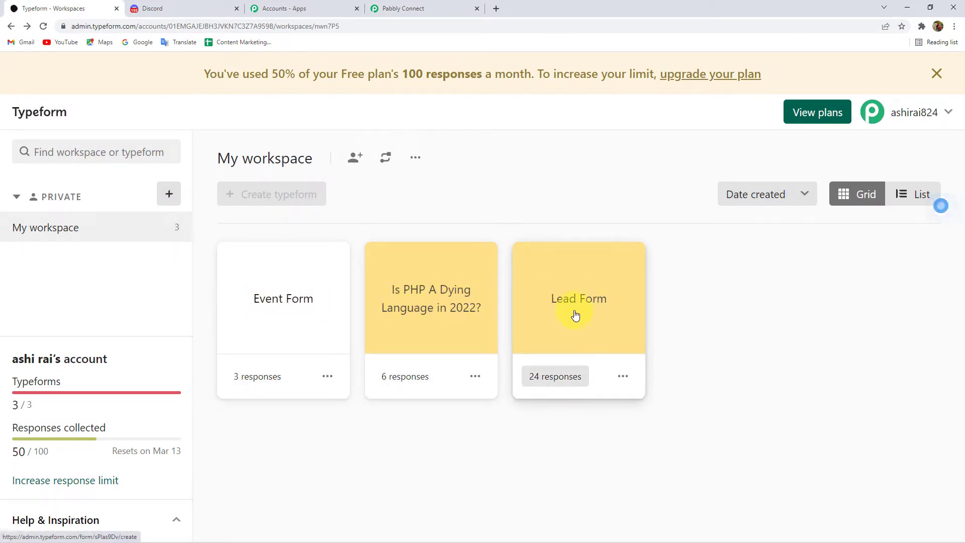
click(156, 9)
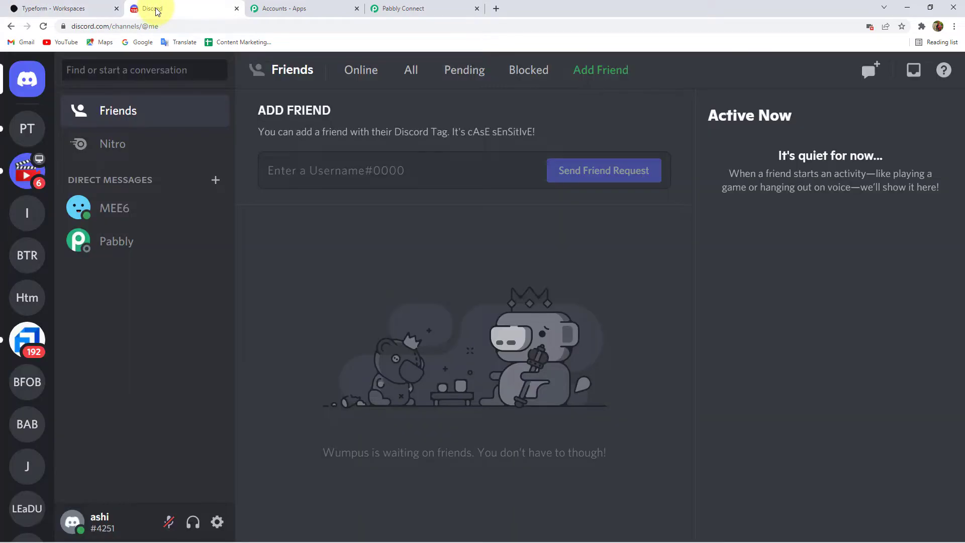
click(86, 8)
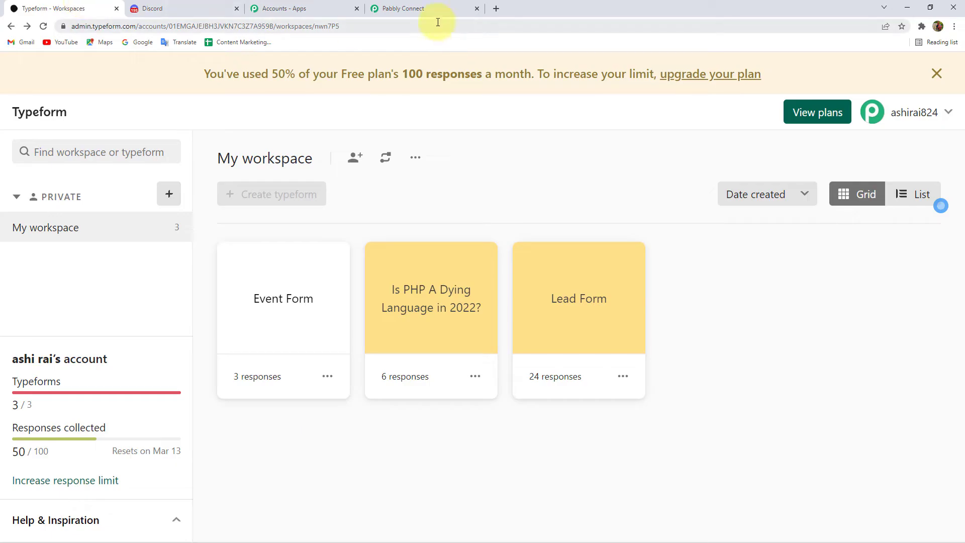
click(442, 8)
scroll(258, 321, down, 2)
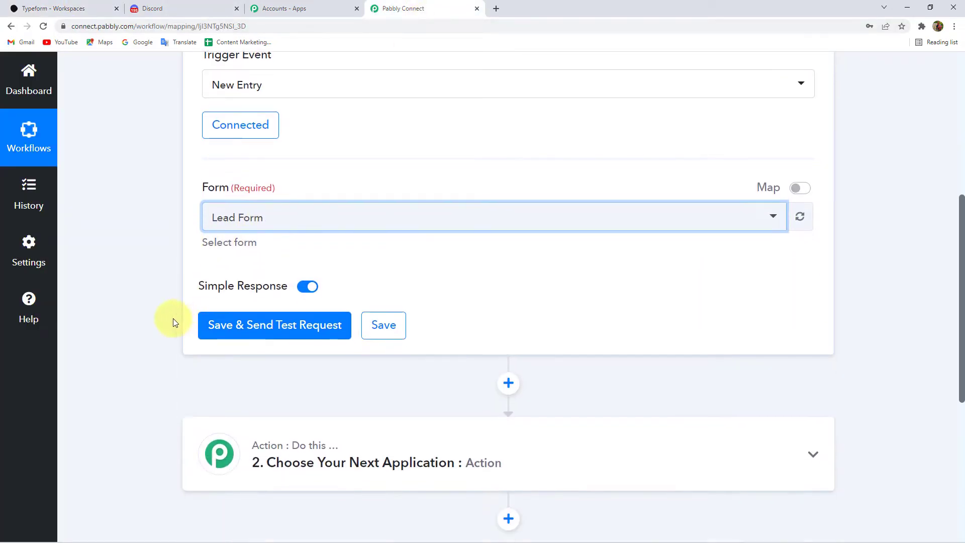
click(302, 313)
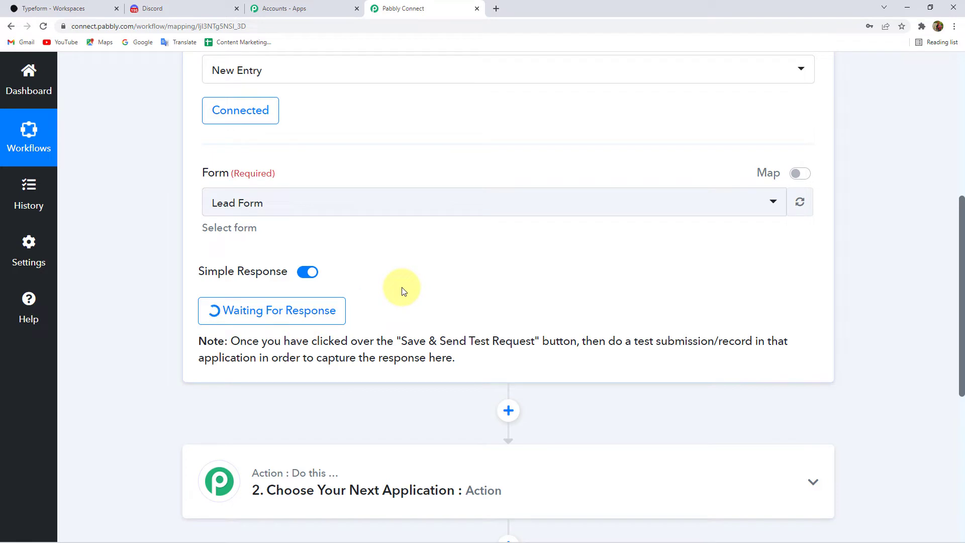
Switch to Typeform, copy the Lead Form's share link and open it in a new browser tab.
click(48, 8)
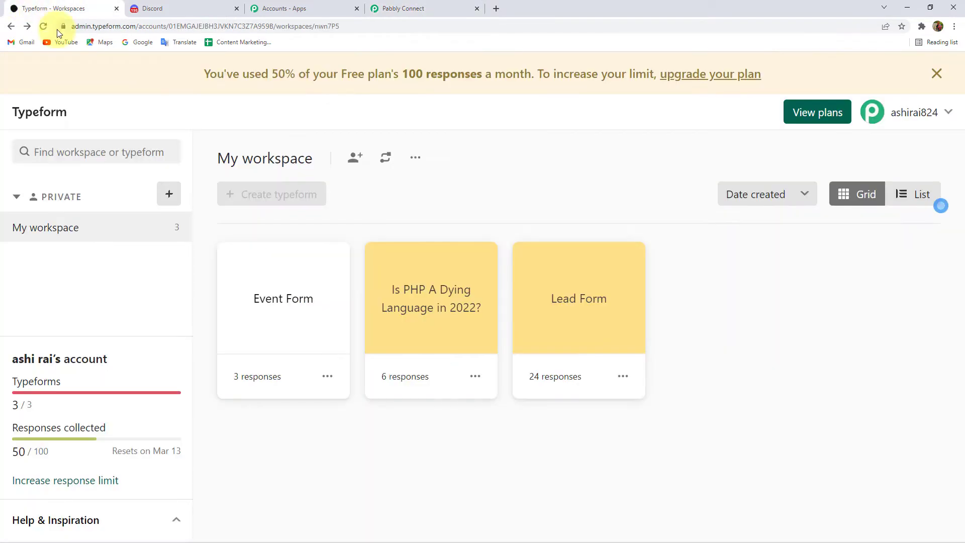
click(623, 378)
click(660, 260)
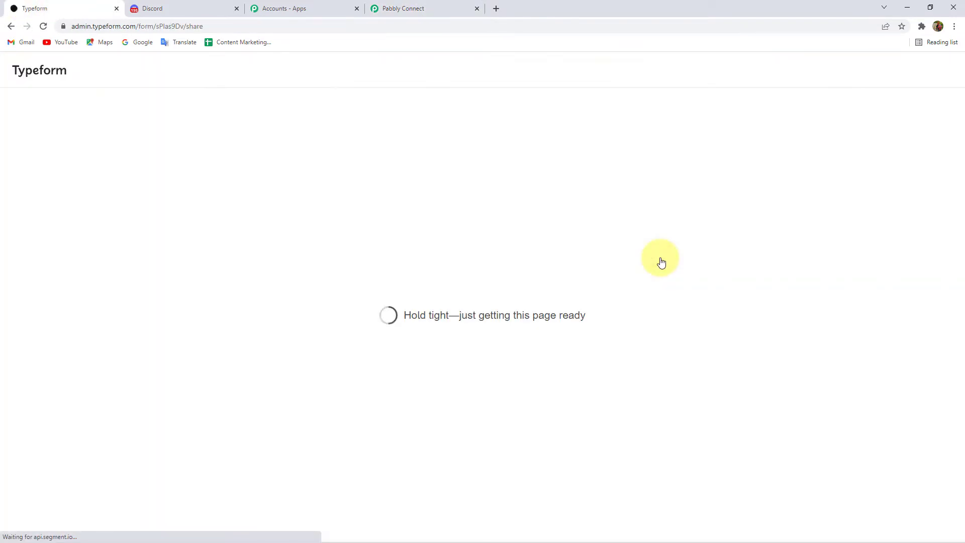
click(435, 291)
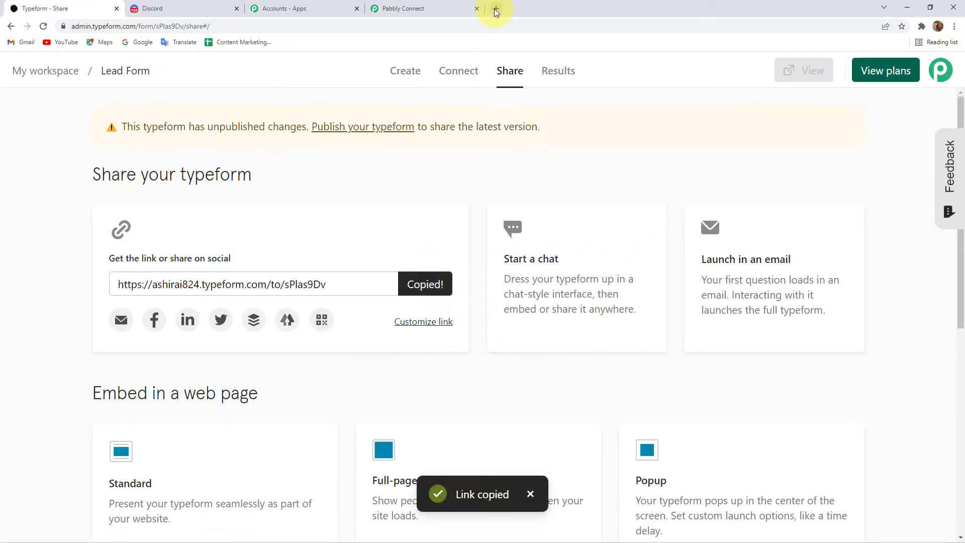
click(496, 8)
key(ctrl+v)
key(Return)
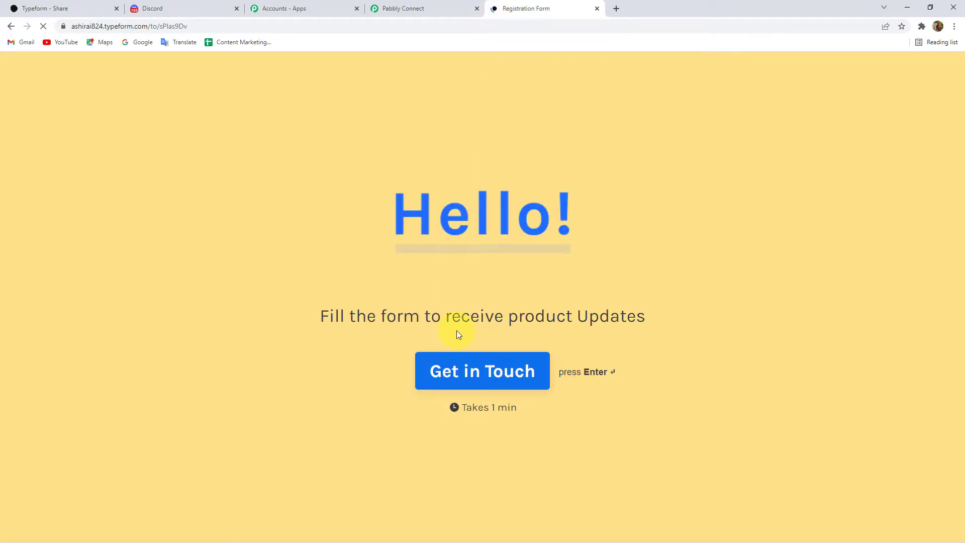
Start the live form and answer the first name and last name questions with the test person's details.
click(499, 370)
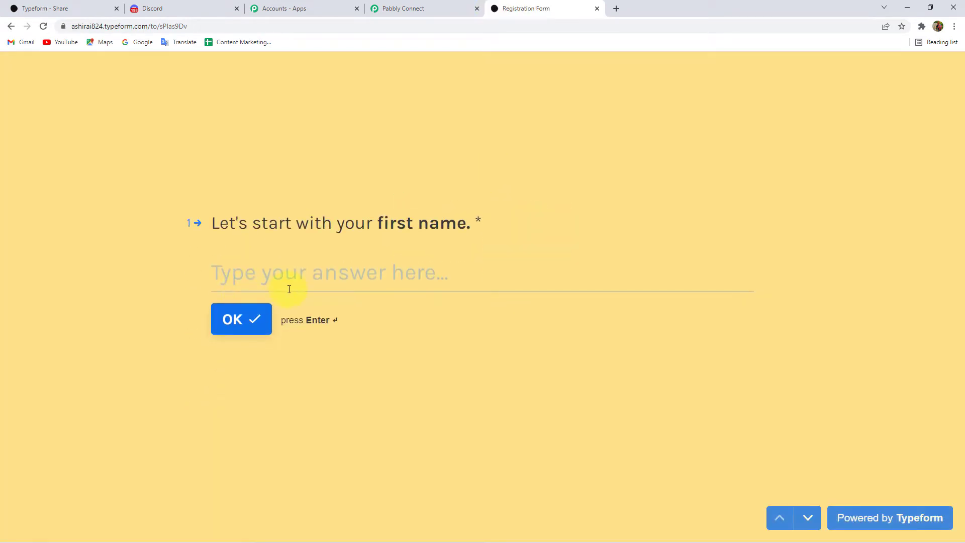
click(292, 281)
click(251, 308)
click(237, 323)
click(240, 335)
Enter the test person's email address and contact number, and submit the form.
click(276, 297)
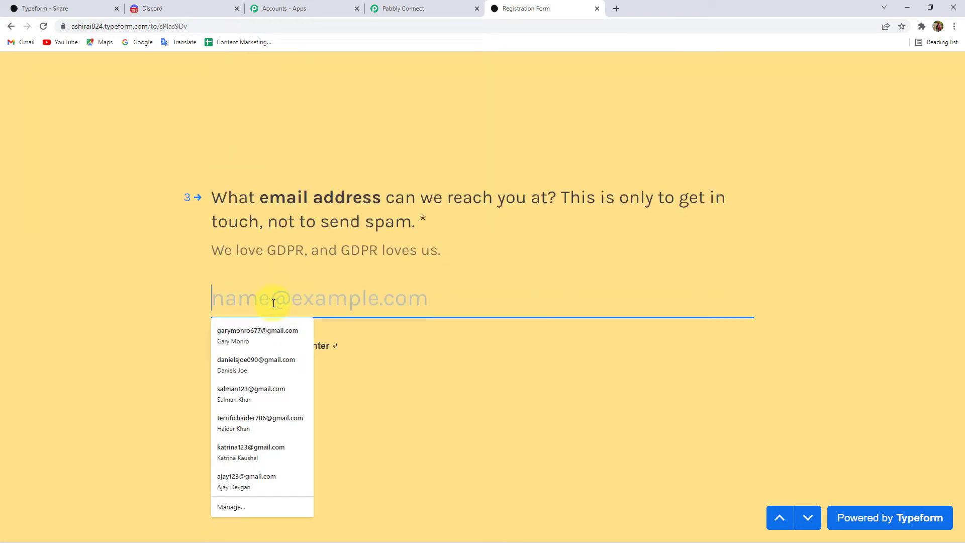
click(243, 345)
click(252, 345)
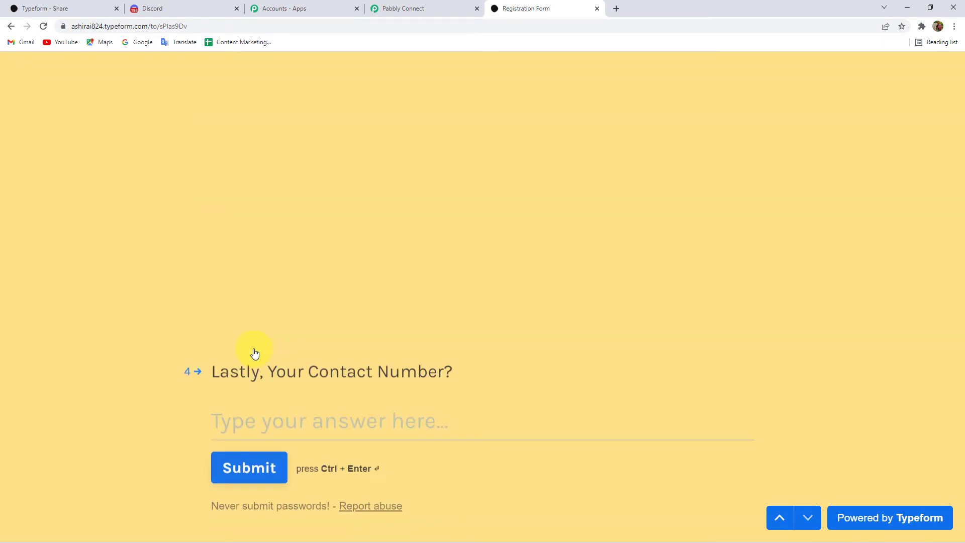
text(826696369)
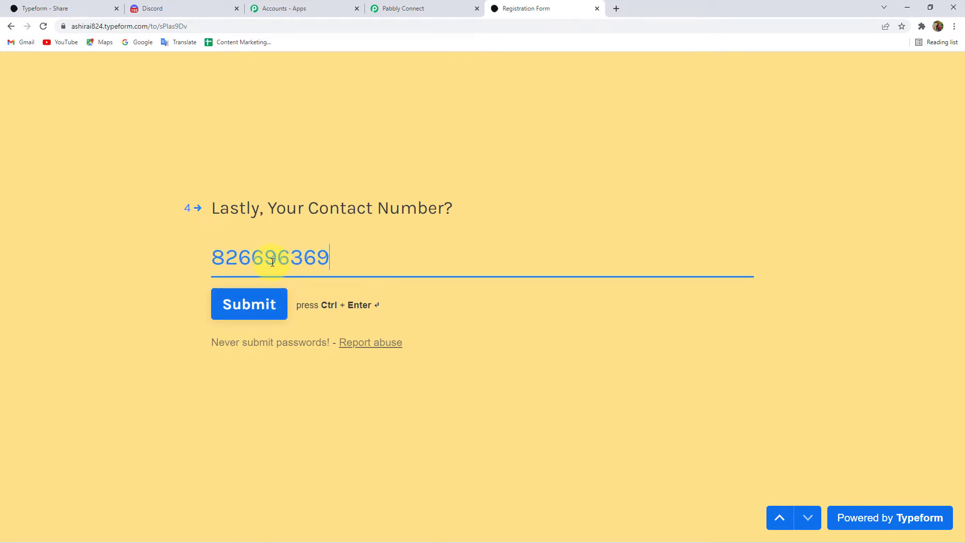
click(242, 315)
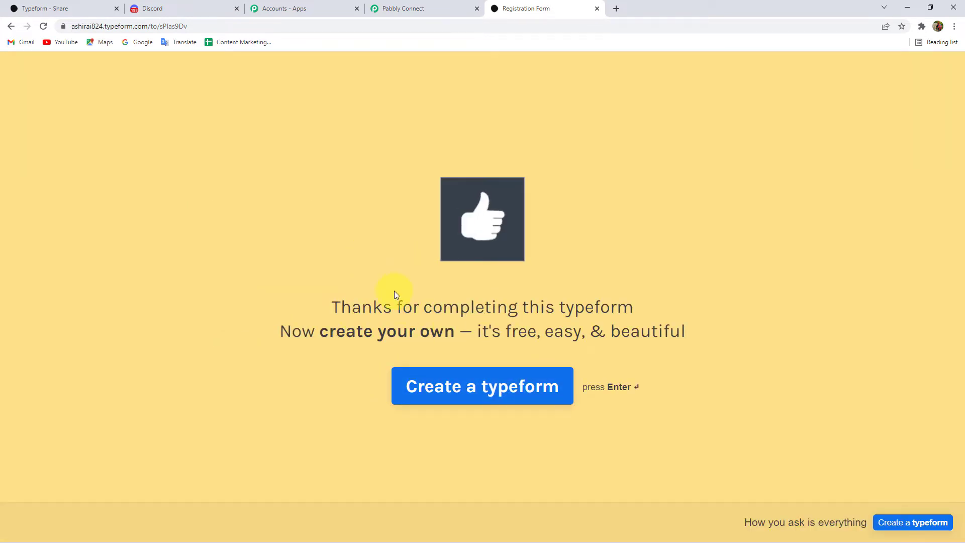
Switch to Pabbly Connect and check the first and last name answers in the captured Typeform response.
click(415, 9)
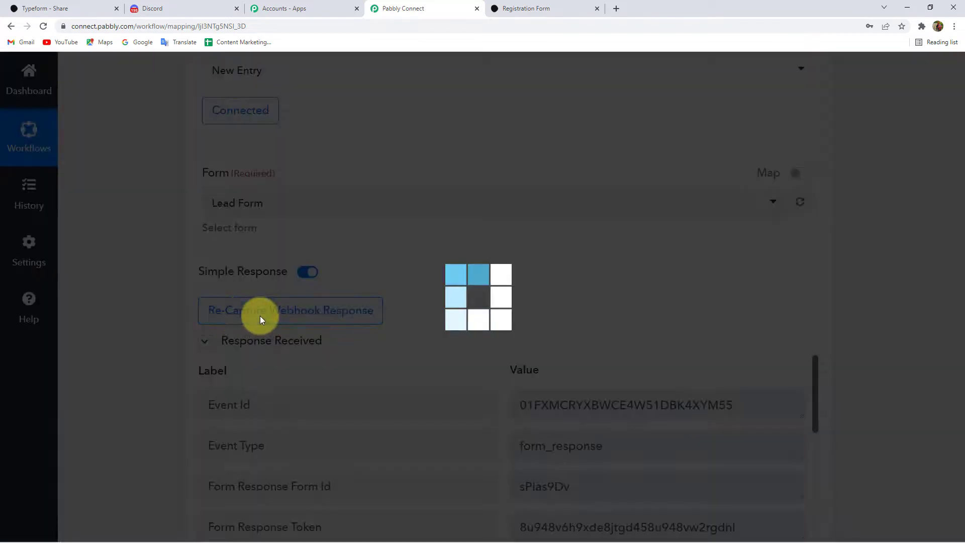
scroll(514, 368, down, 3)
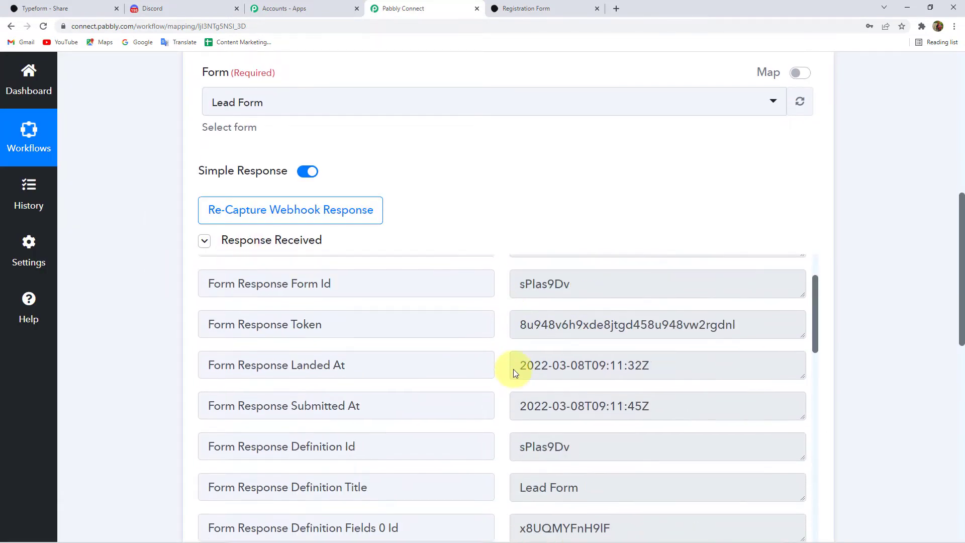
scroll(933, 352, down, 3)
scroll(674, 318, down, 5)
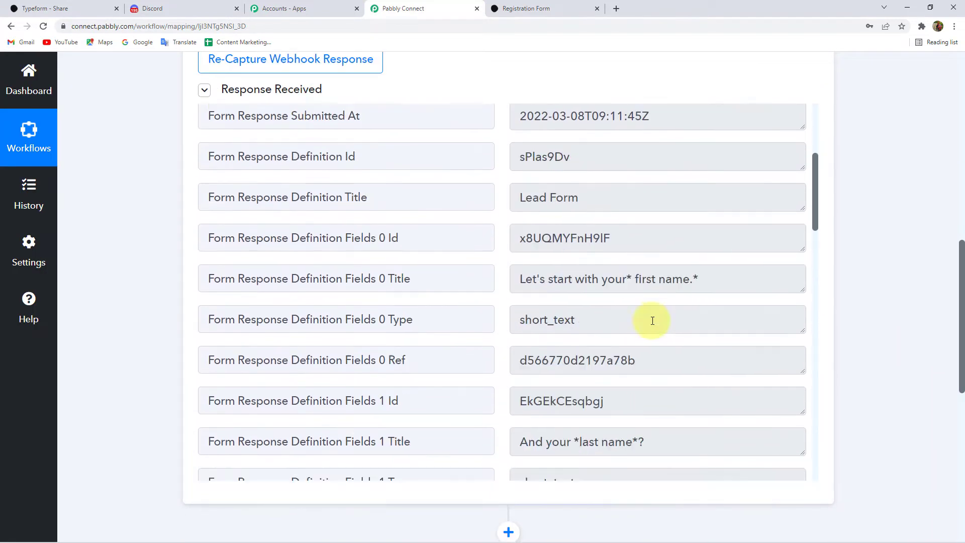
scroll(594, 317, down, 9)
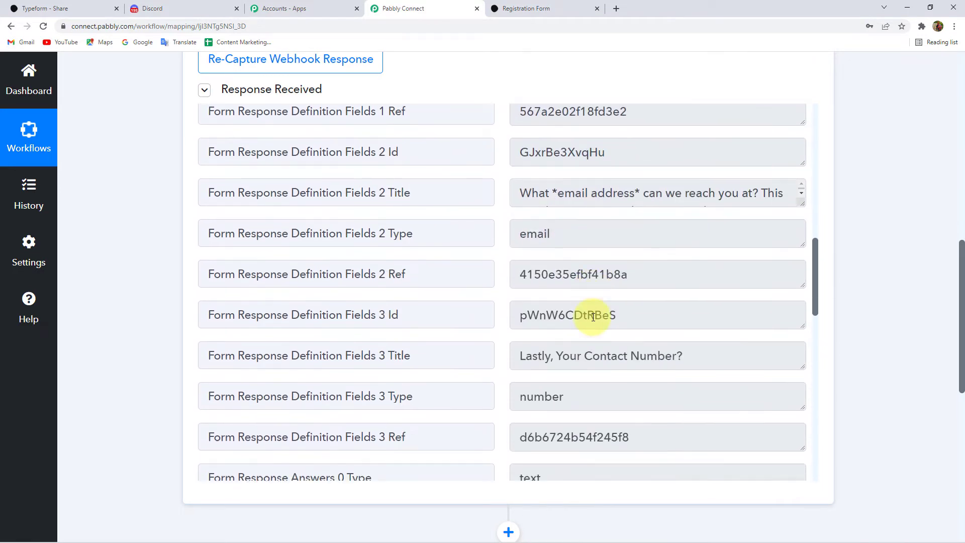
scroll(593, 317, down, 1)
drag(569, 270, 419, 263)
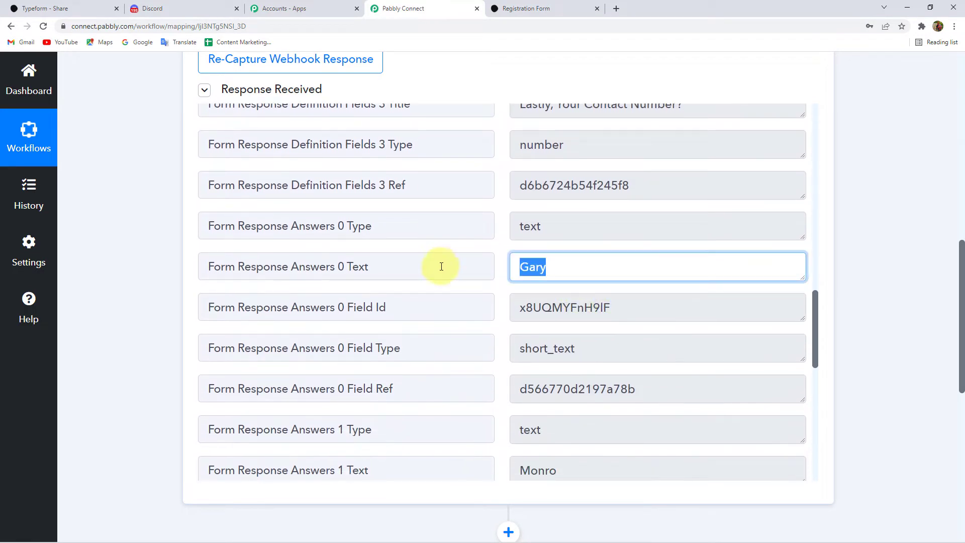
scroll(536, 297, down, 3)
drag(545, 319, 430, 319)
scroll(592, 340, down, 3)
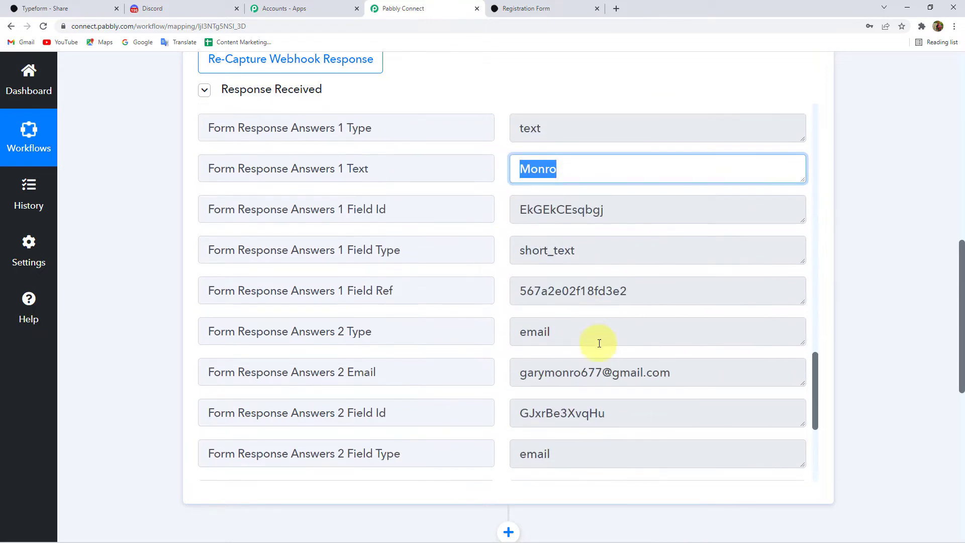
Check the email address and contact number answers in the captured Typeform response.
double_click(589, 340)
drag(611, 372, 519, 373)
scroll(599, 379, down, 3)
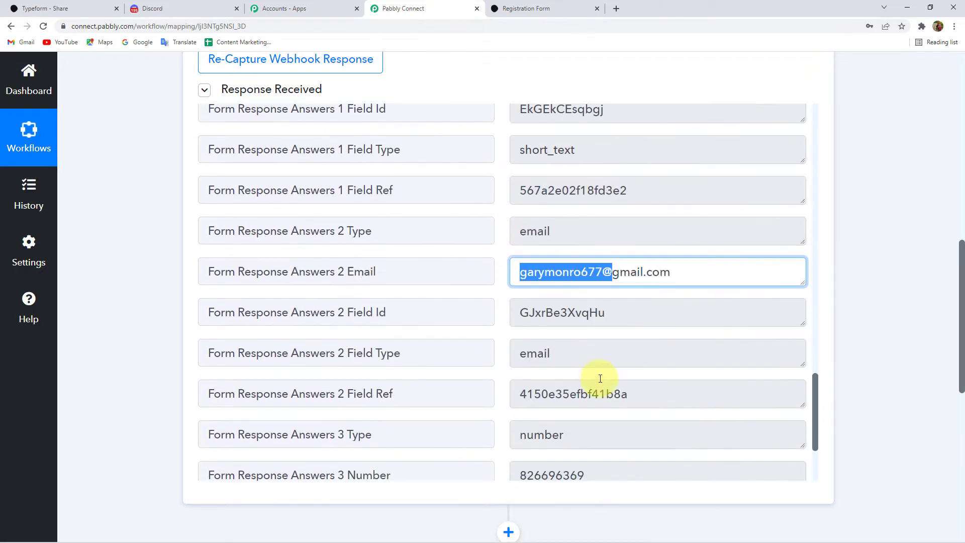
double_click(589, 383)
scroll(588, 367, down, 3)
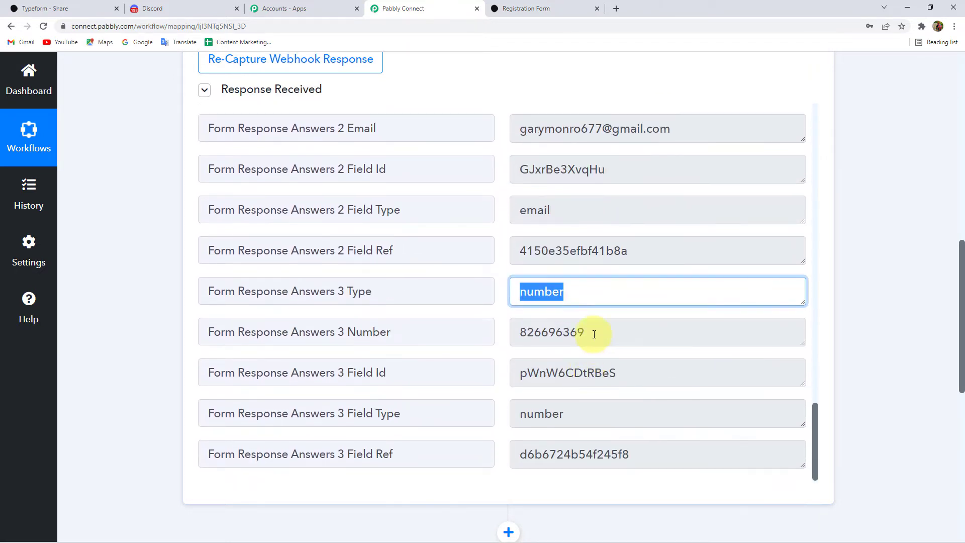
drag(590, 333, 456, 334)
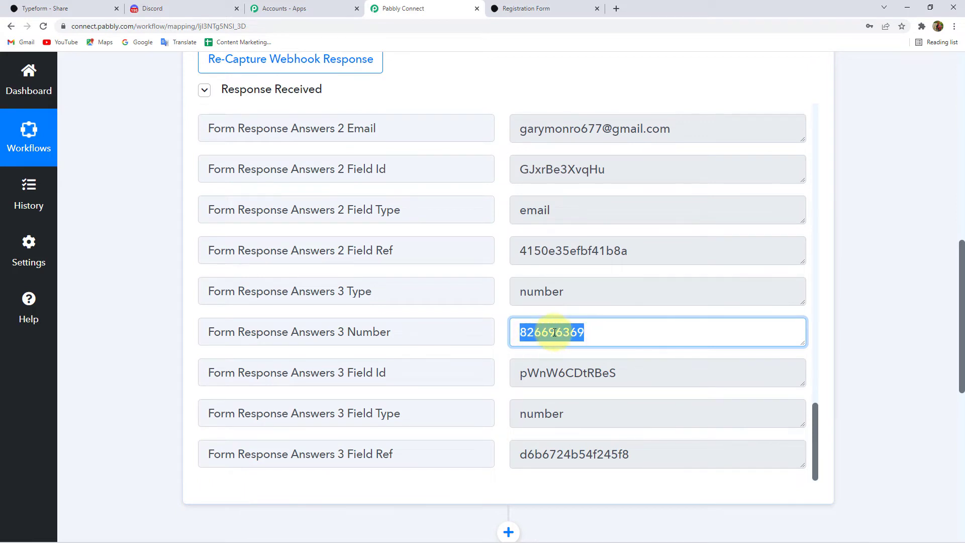
Review the Typeform trigger setup and collapse its received response data.
scroll(850, 291, up, 5)
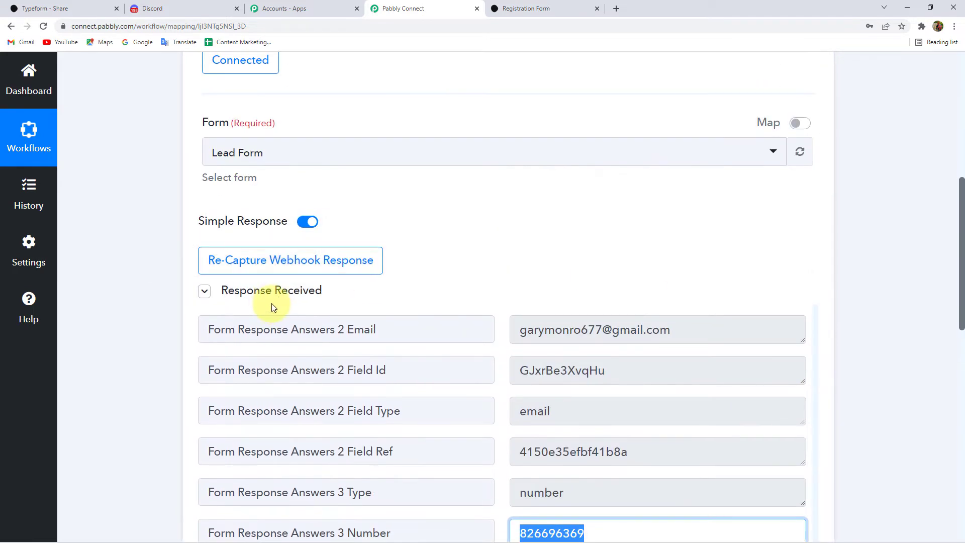
click(281, 347)
scroll(333, 327, up, 3)
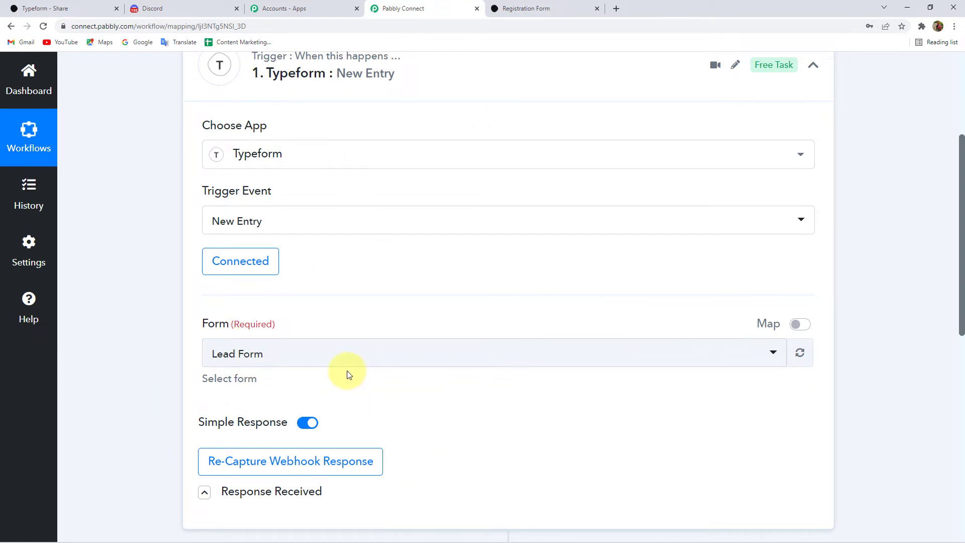
scroll(361, 262, down, 4)
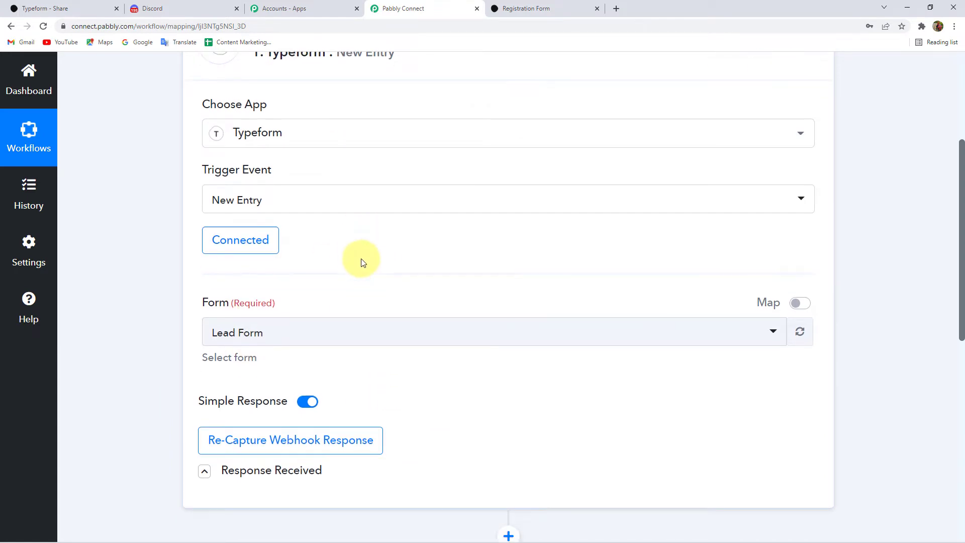
click(260, 299)
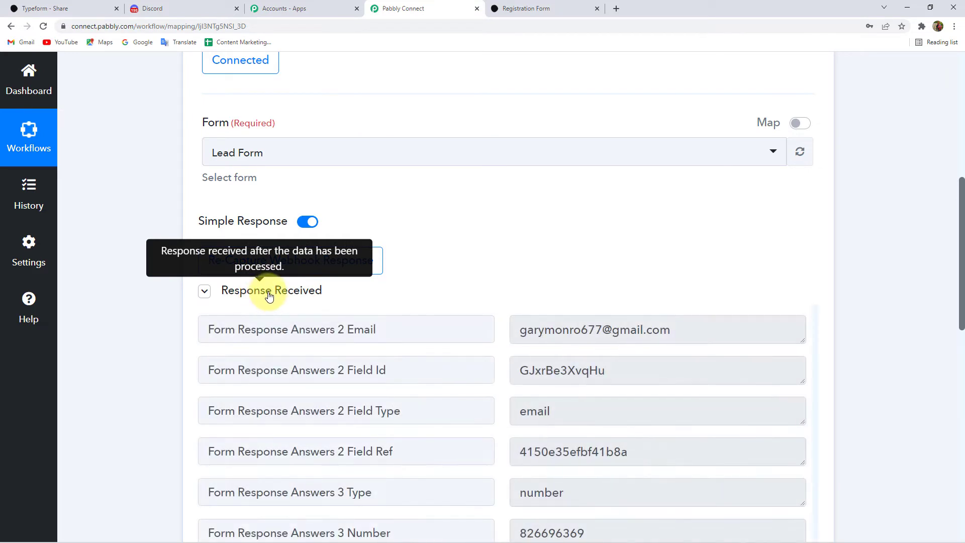
click(269, 294)
Expand the workflow's action step and choose Discord as its app.
scroll(312, 351, down, 1)
click(356, 335)
click(263, 411)
text(D)
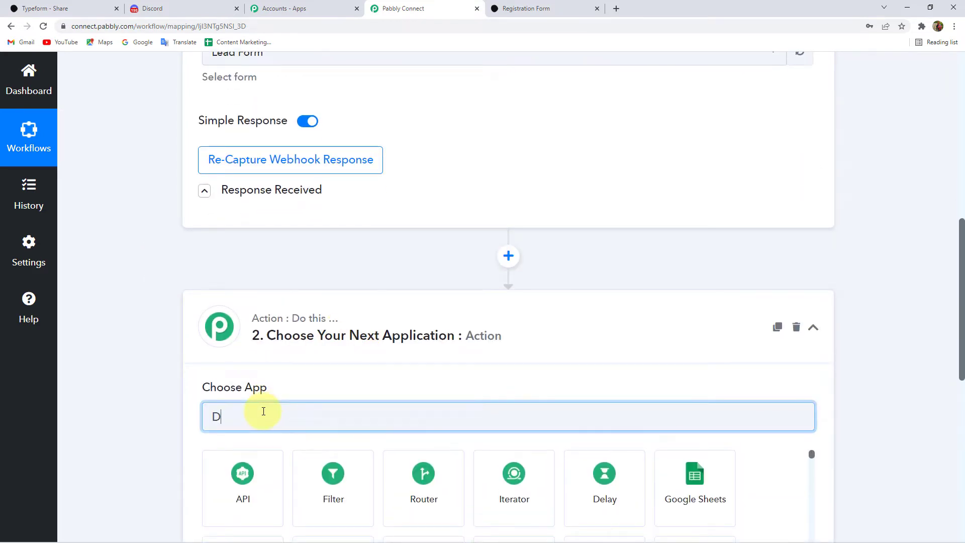
text(isc)
click(230, 493)
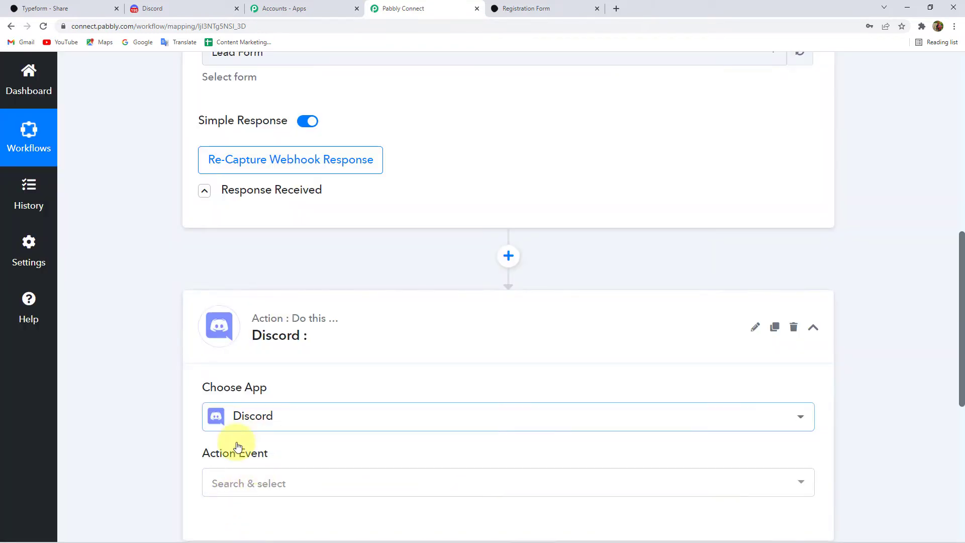
Set the Discord action event to Send Channel Message (HTML) and connect the action.
click(216, 481)
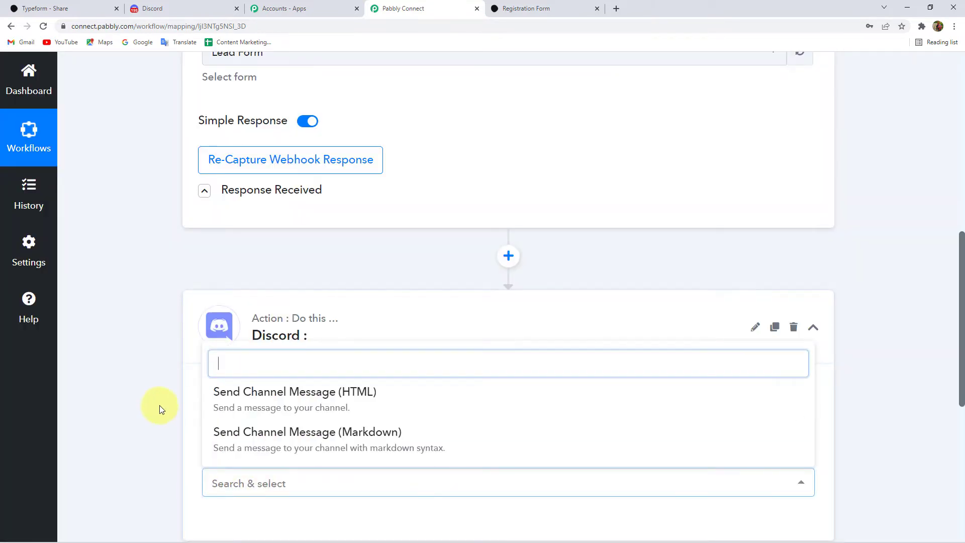
scroll(162, 423, down, 1)
click(279, 352)
scroll(221, 447, down, 2)
click(224, 382)
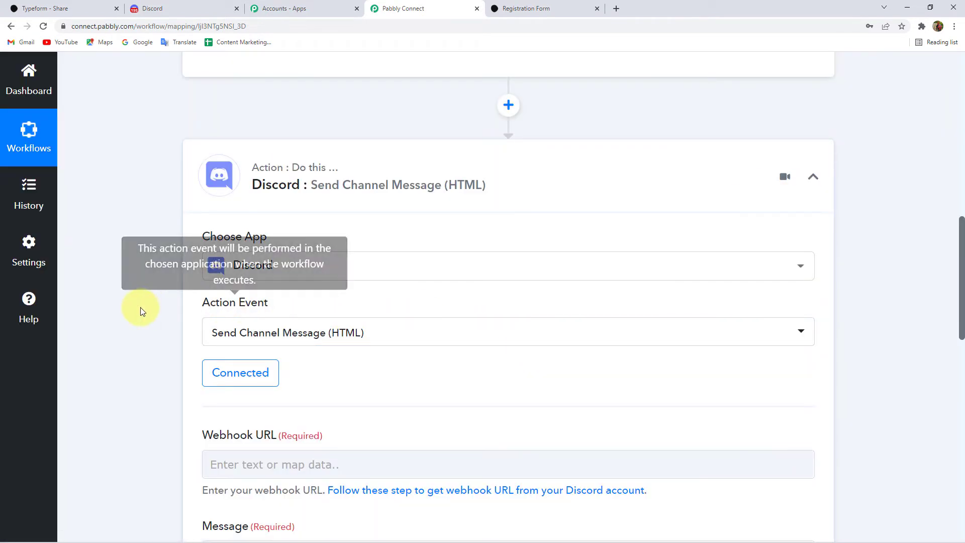
Look at the signed-in Discord account in its browser tab and return to Pabbly Connect.
scroll(137, 306, down, 3)
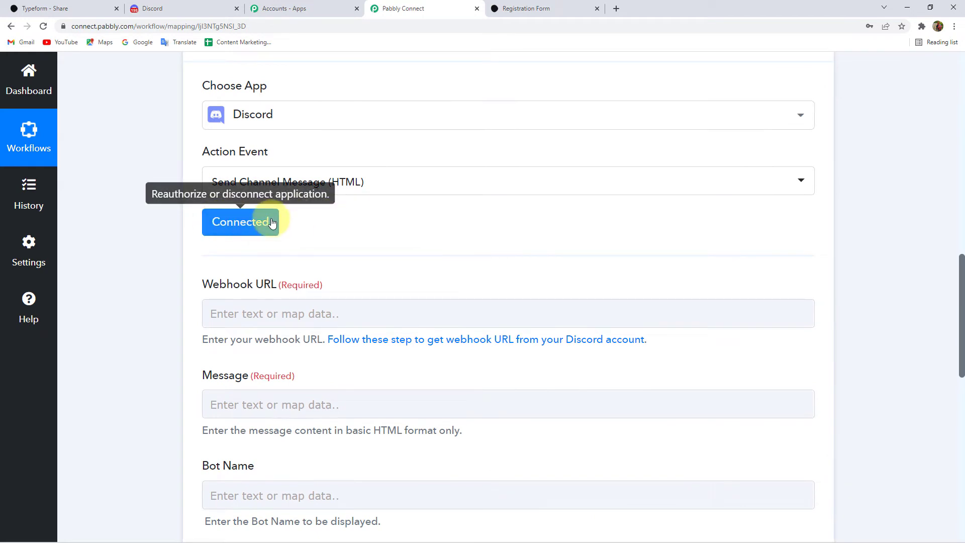
click(171, 7)
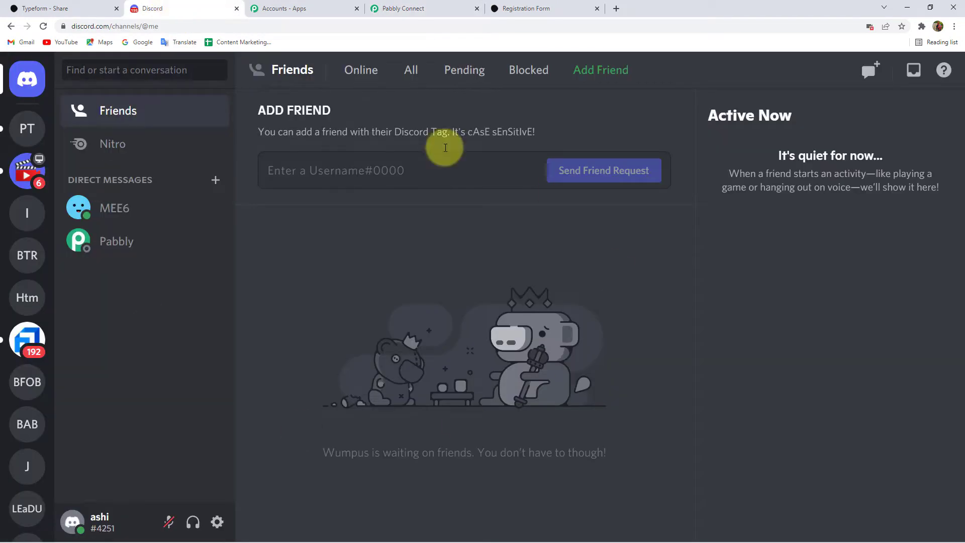
click(407, 8)
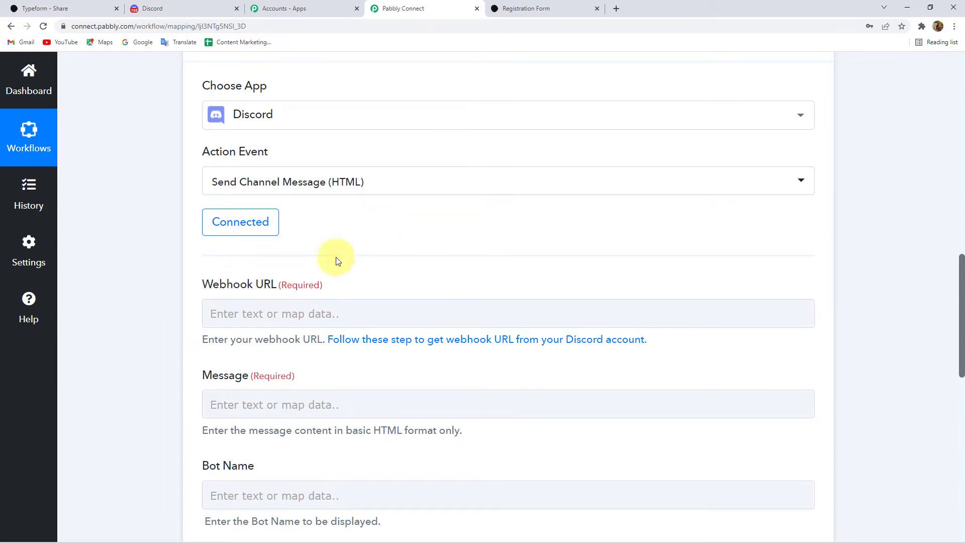
click(160, 8)
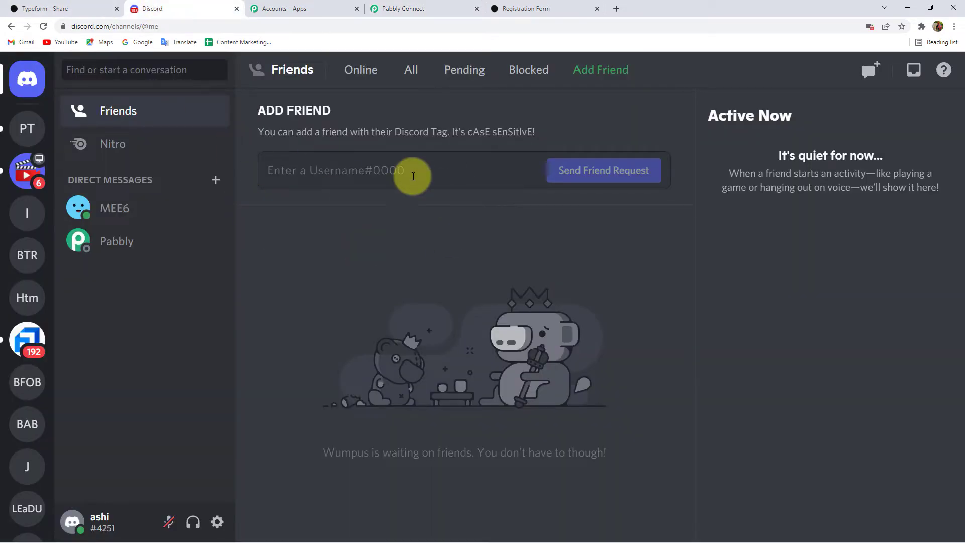
click(412, 8)
Examine the Discord action's Webhook URL field and open the linked instructions for getting the URL.
scroll(280, 250, down, 2)
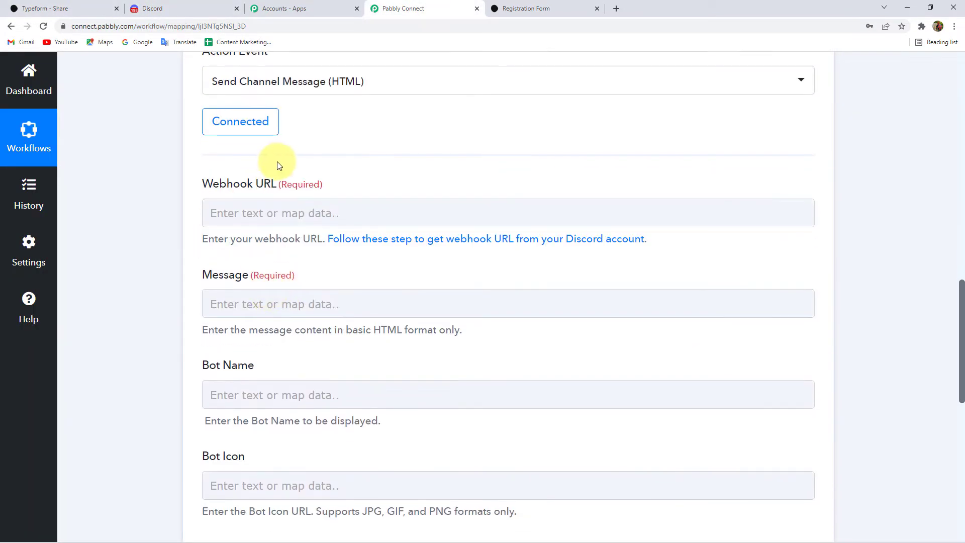
drag(218, 183, 261, 183)
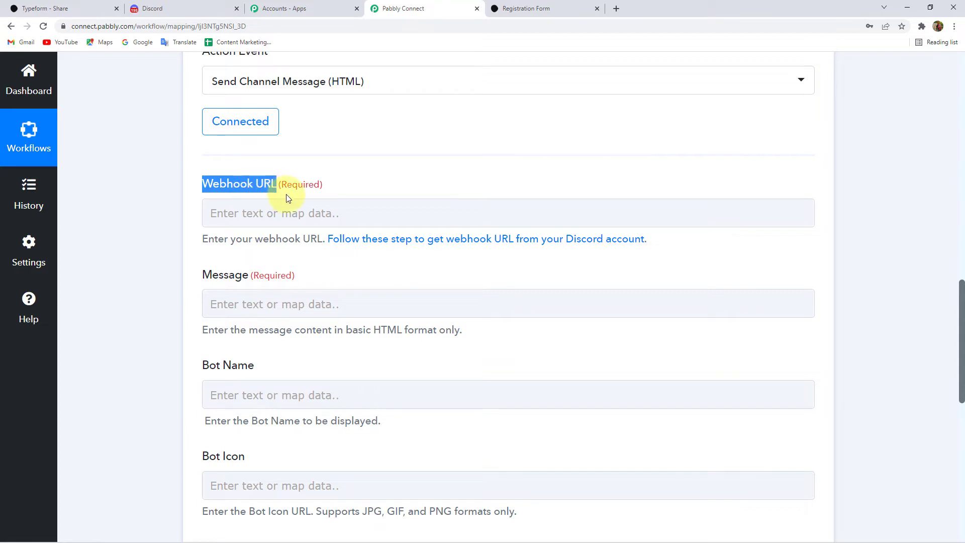
click(210, 240)
drag(208, 239, 322, 239)
click(217, 239)
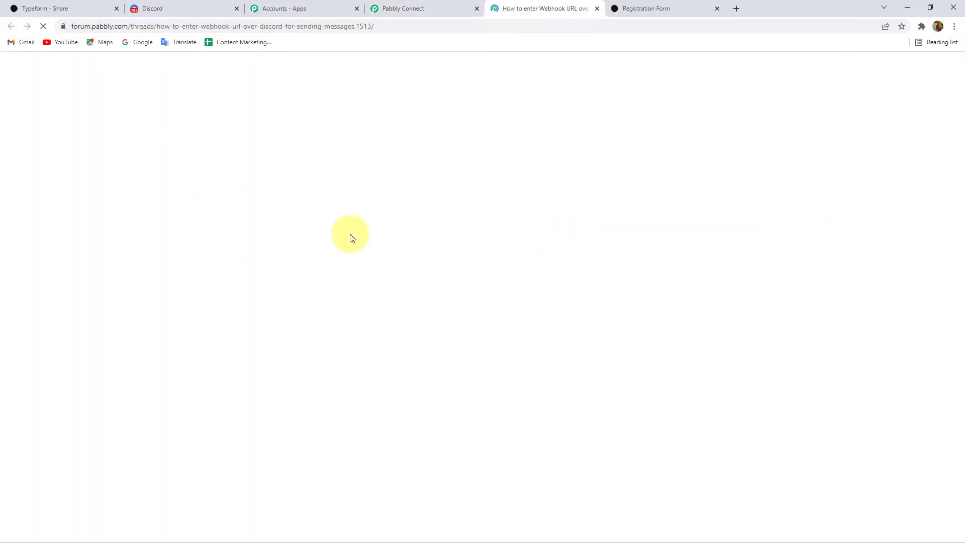
Read the Pabbly forum guide on creating a Discord webhook and copying its URL, and close the guide.
scroll(324, 254, down, 5)
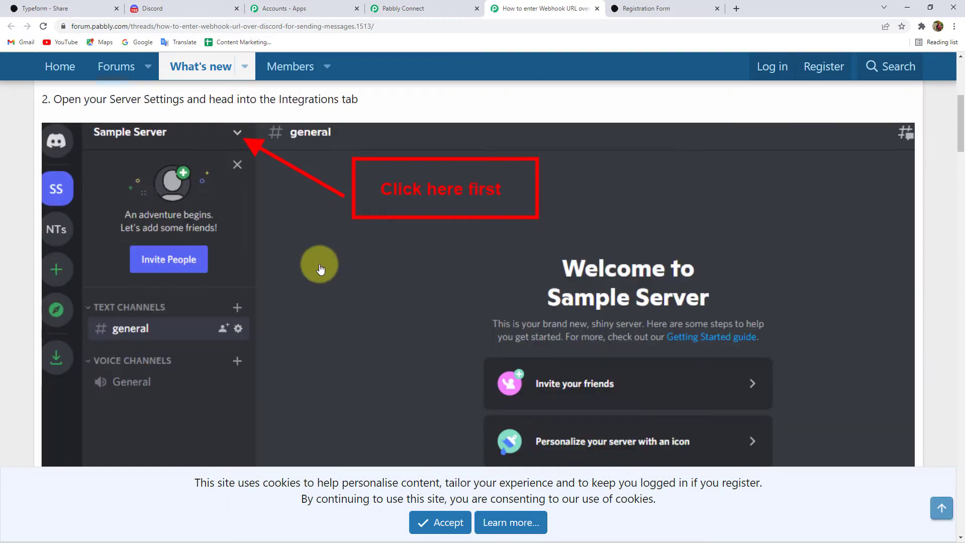
scroll(194, 182, up, 1)
scroll(76, 195, up, 1)
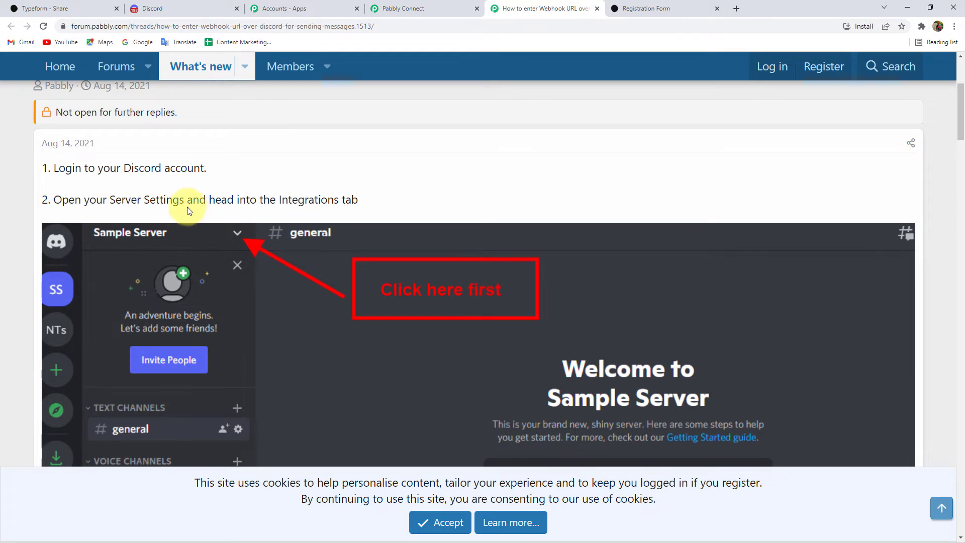
scroll(212, 201, down, 2)
scroll(161, 248, down, 7)
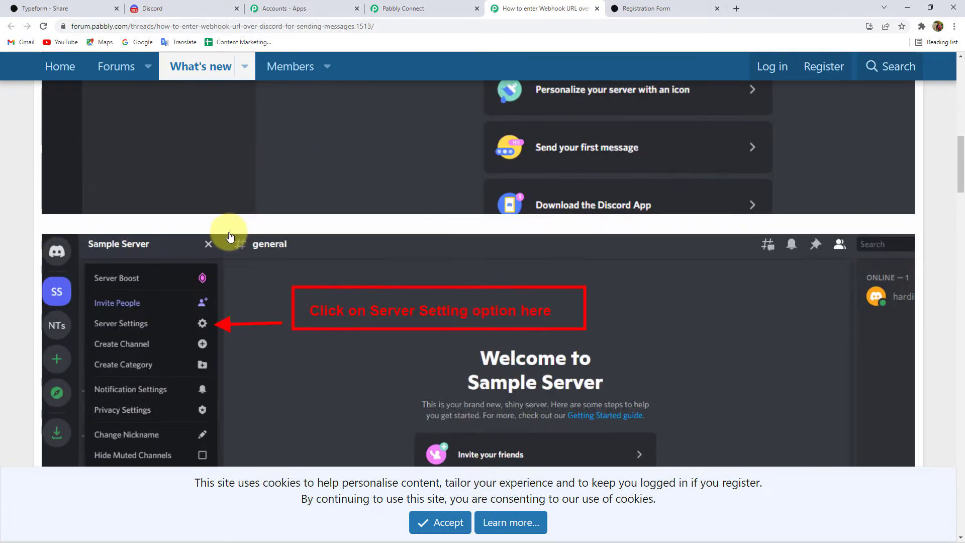
scroll(228, 231, down, 2)
scroll(181, 221, down, 4)
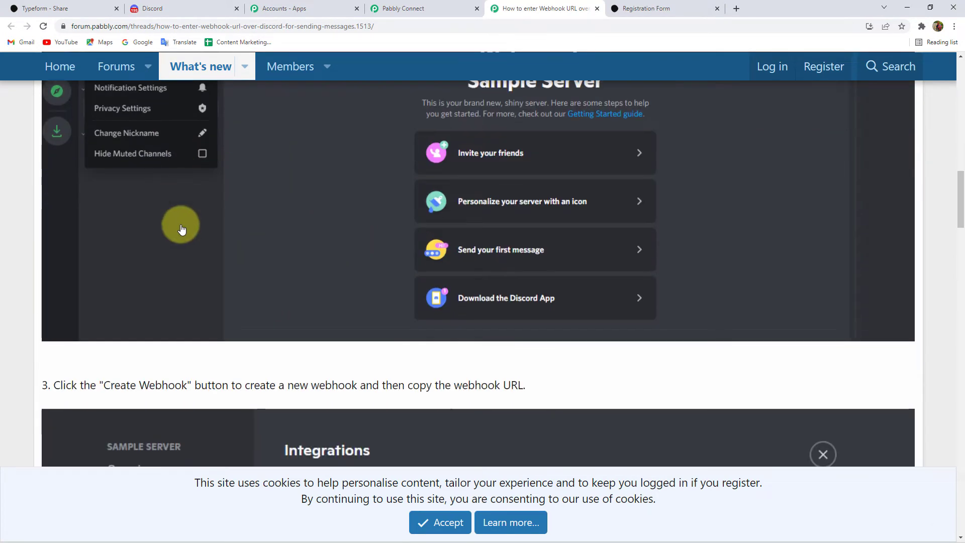
scroll(181, 226, down, 7)
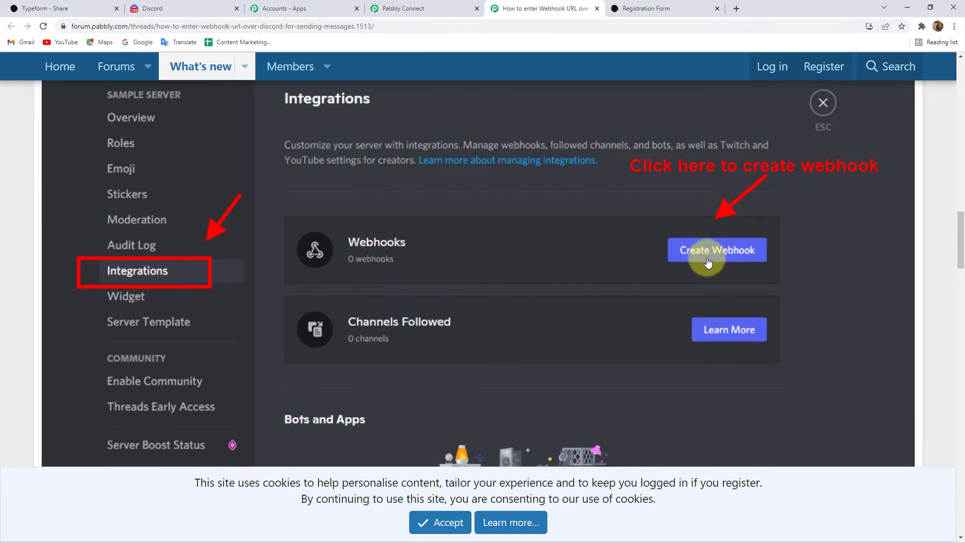
scroll(402, 254, down, 11)
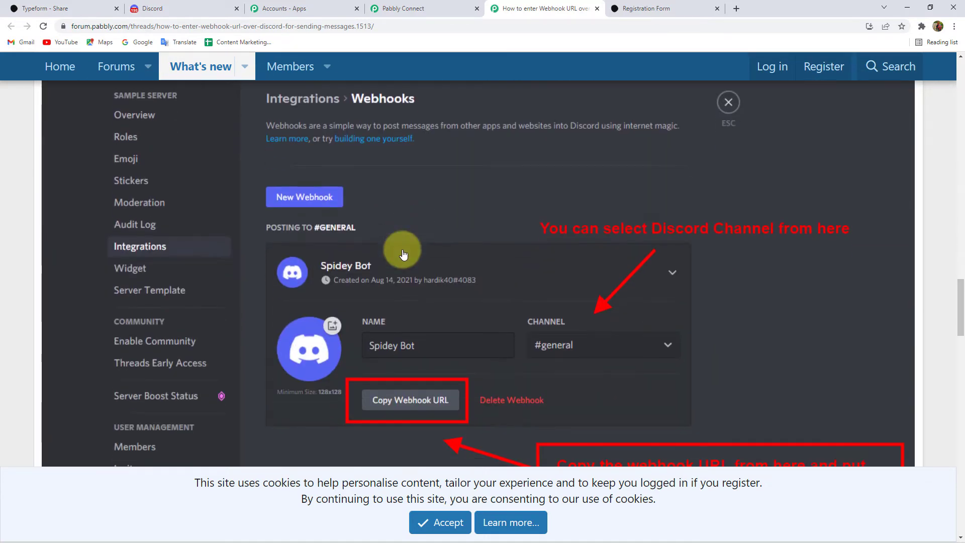
scroll(400, 252, down, 20)
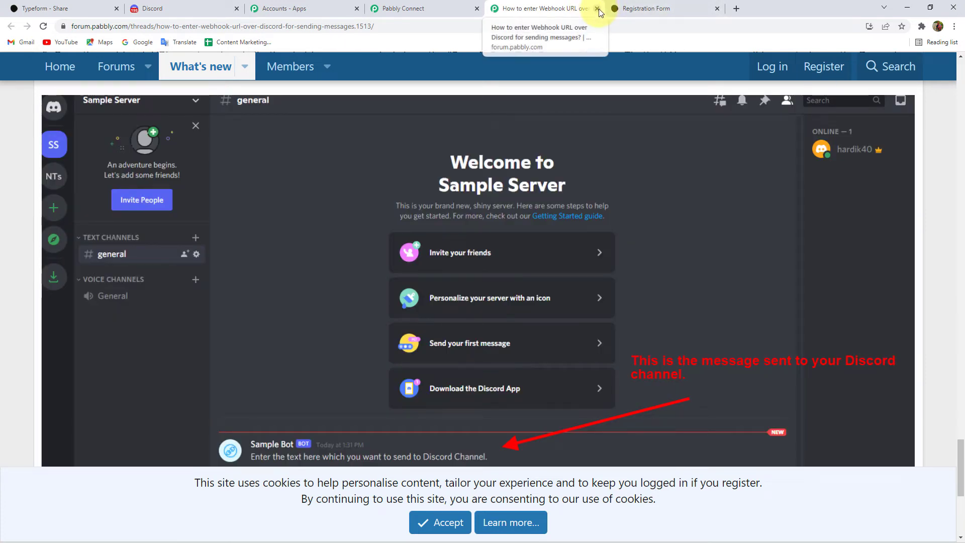
click(597, 9)
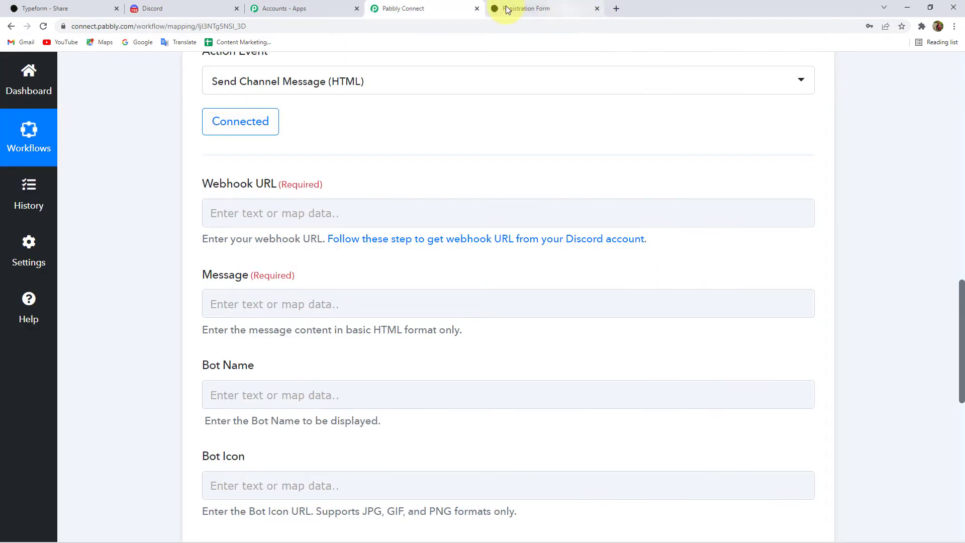
Switch to Discord and open the webhooks page in the integration settings of the PT server's pabbly-connect channel.
click(177, 6)
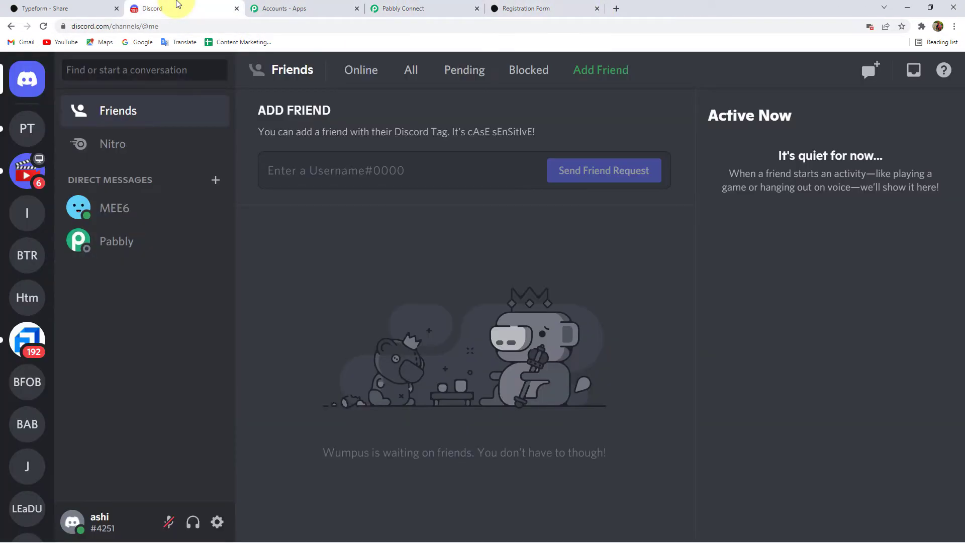
click(29, 134)
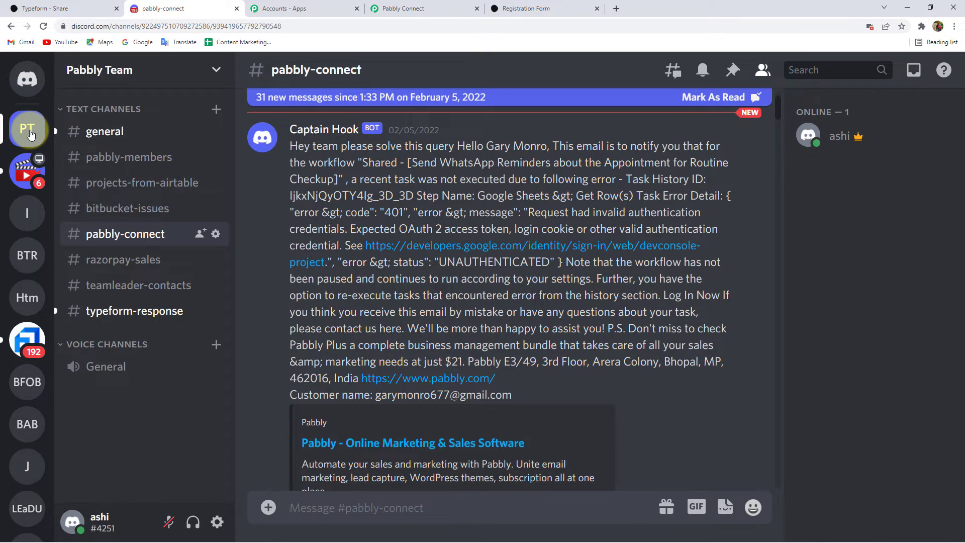
click(216, 233)
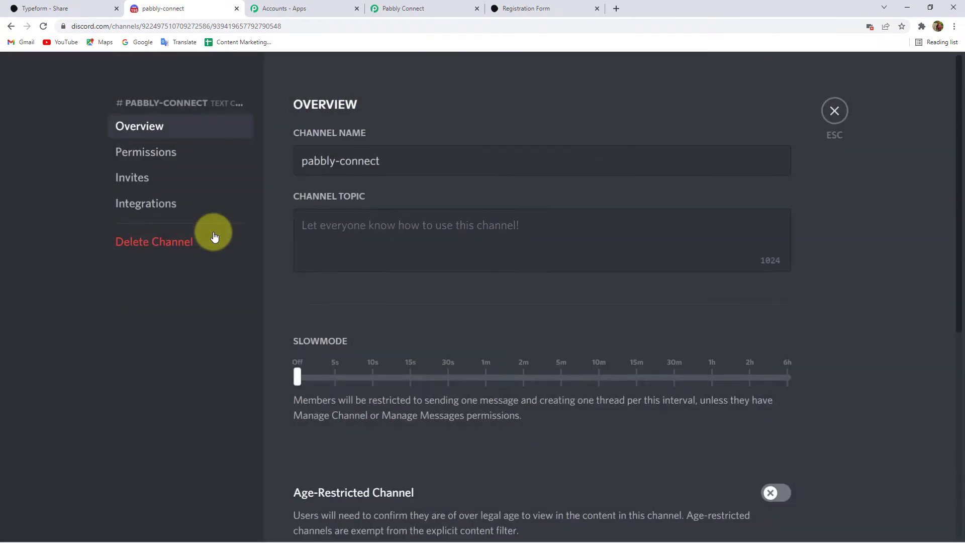
click(155, 206)
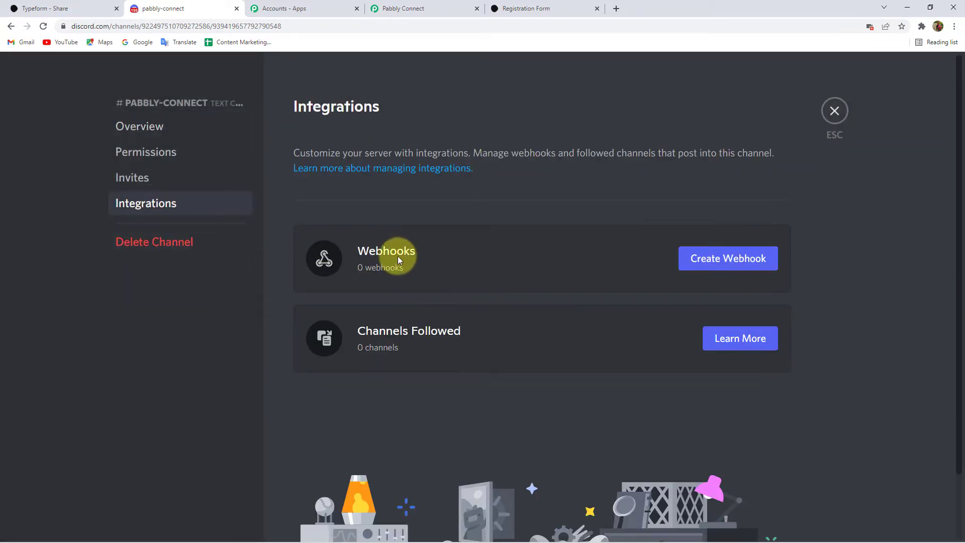
click(758, 263)
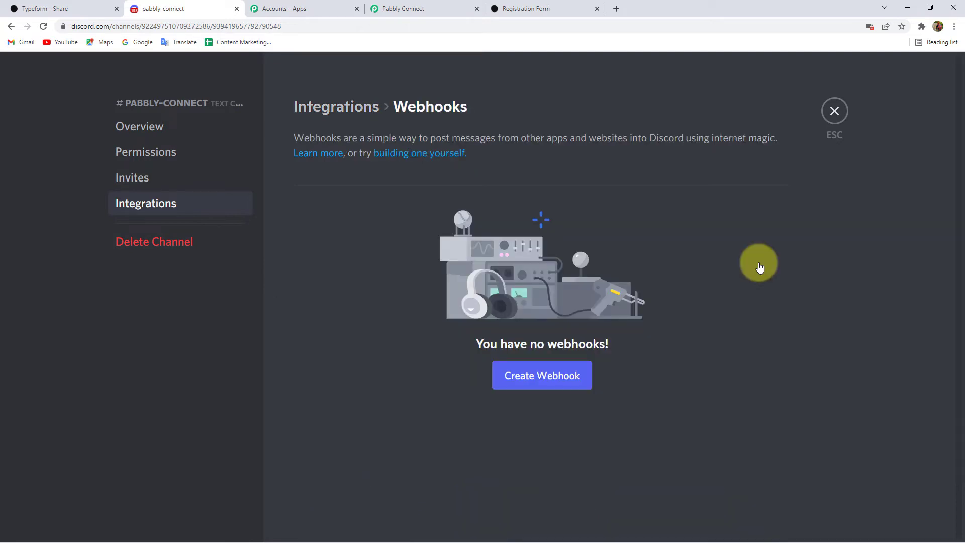
Create a webhook for the pabbly-connect channel, name it Typeform Integration, and save it after copying its URL.
click(561, 375)
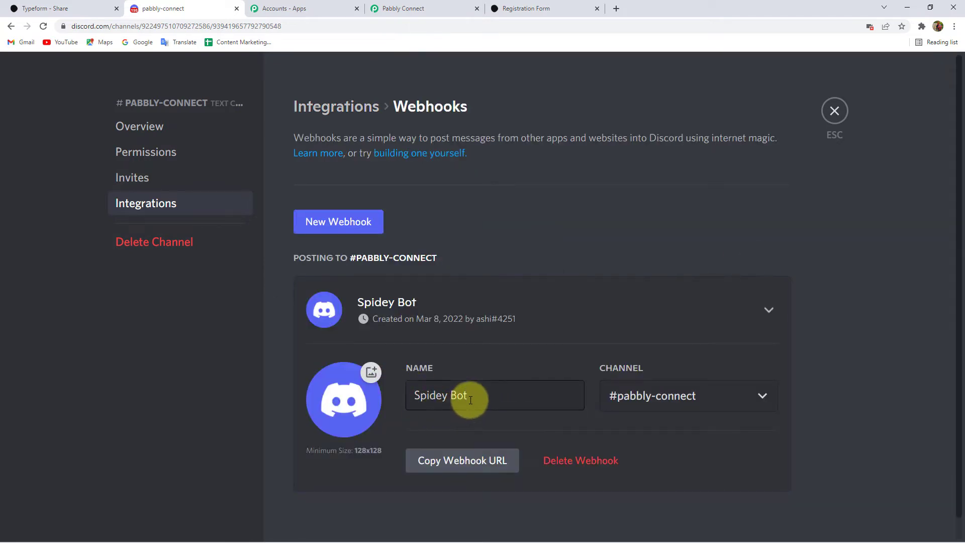
drag(468, 395, 364, 398)
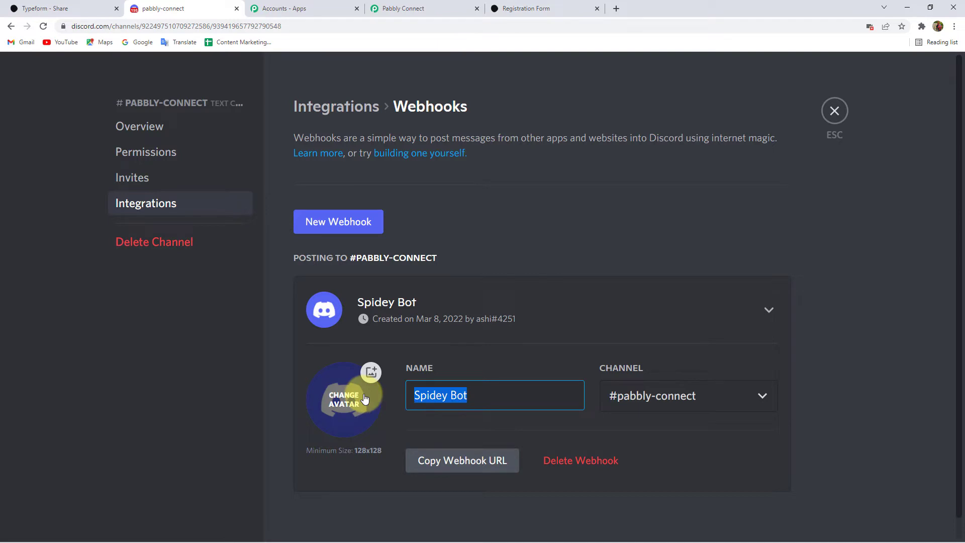
text(Typeform Integration)
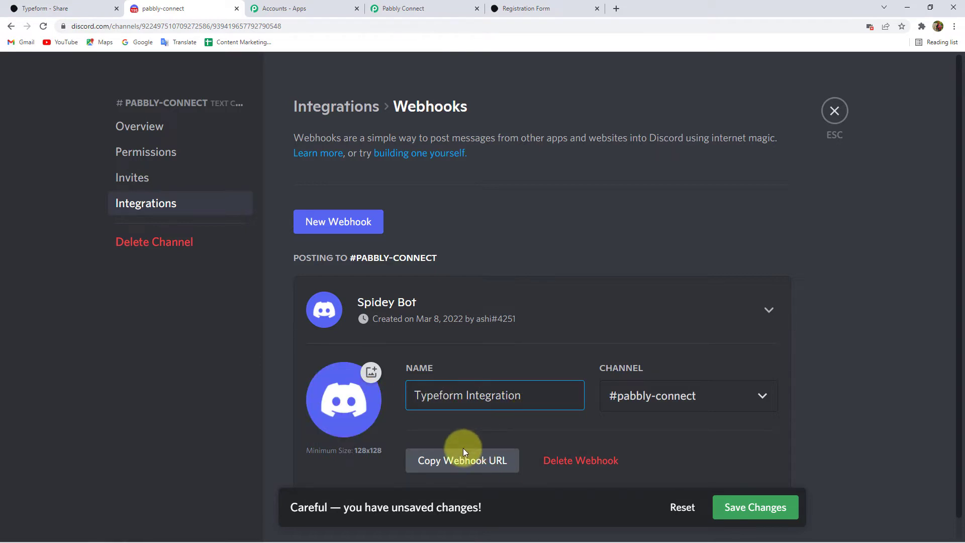
scroll(528, 425, down, 1)
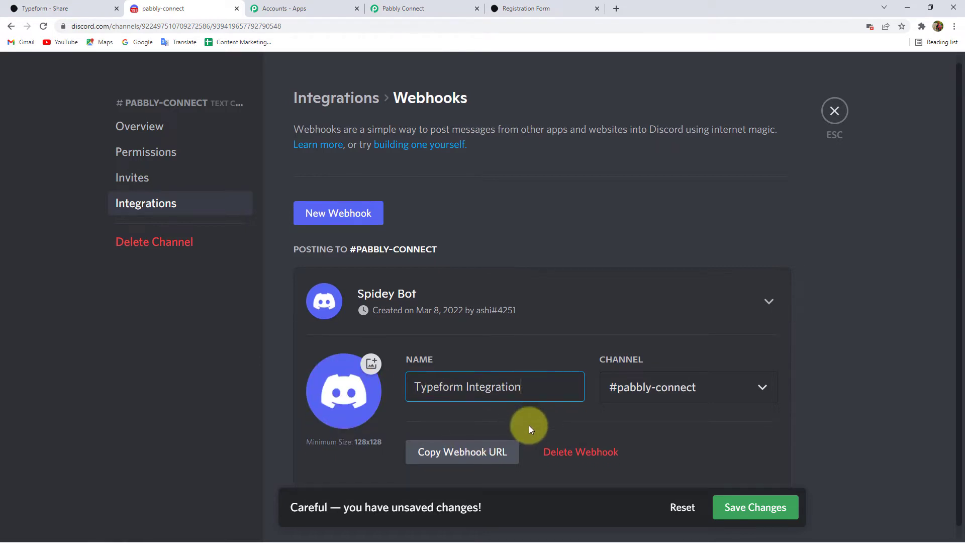
click(473, 441)
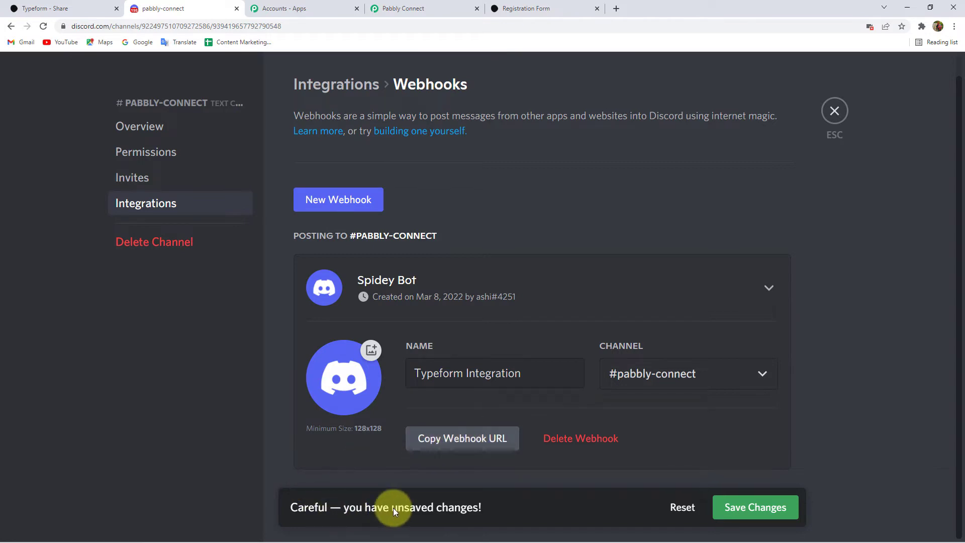
click(442, 443)
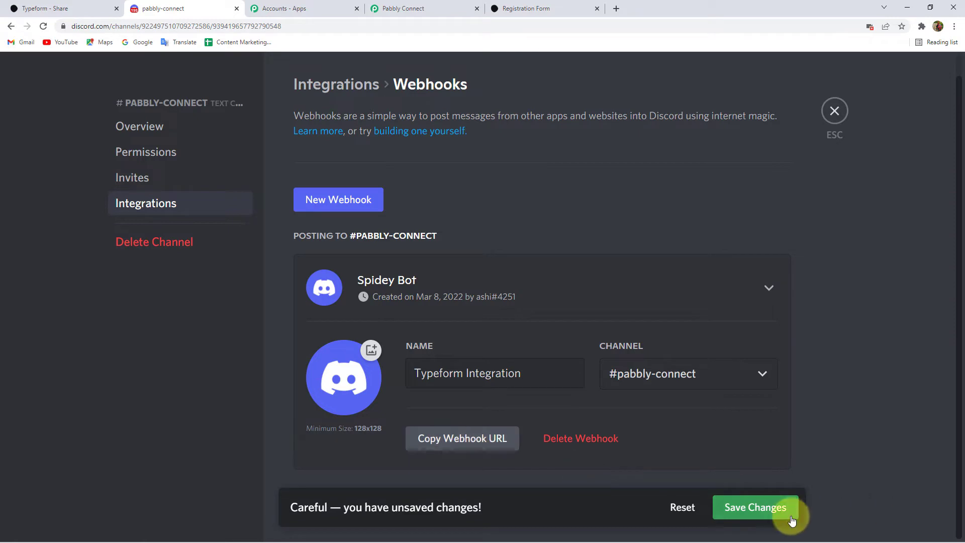
click(762, 509)
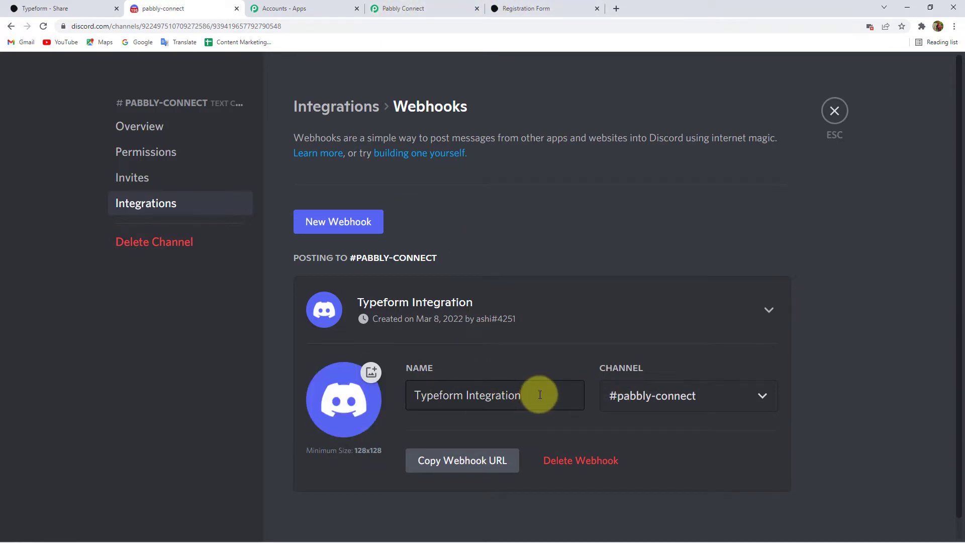
Delete the saved Typeform Integration webhook from the pabbly-connect channel.
click(591, 463)
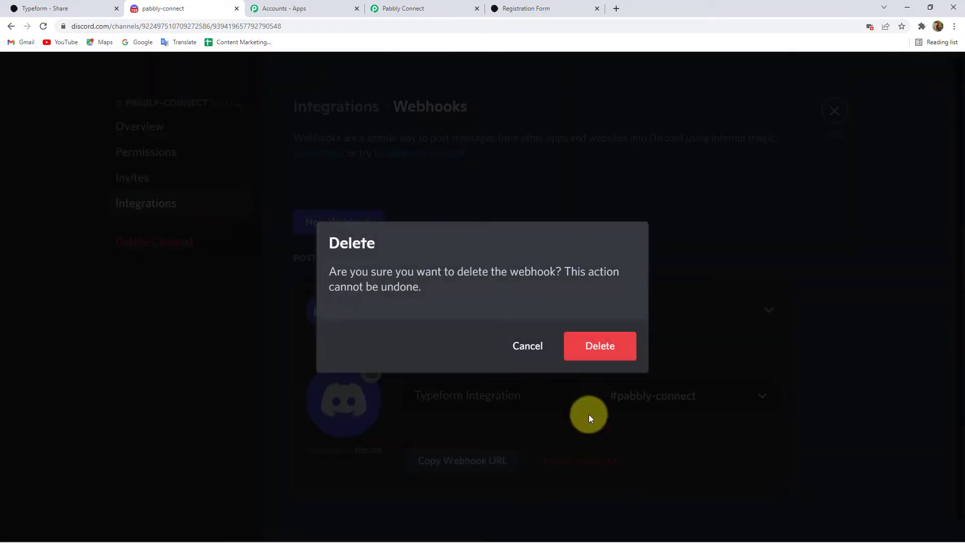
click(606, 354)
Create a replacement channel webhook named Typeform Integration, copy its URL and save the changes.
click(546, 377)
drag(533, 382, 241, 361)
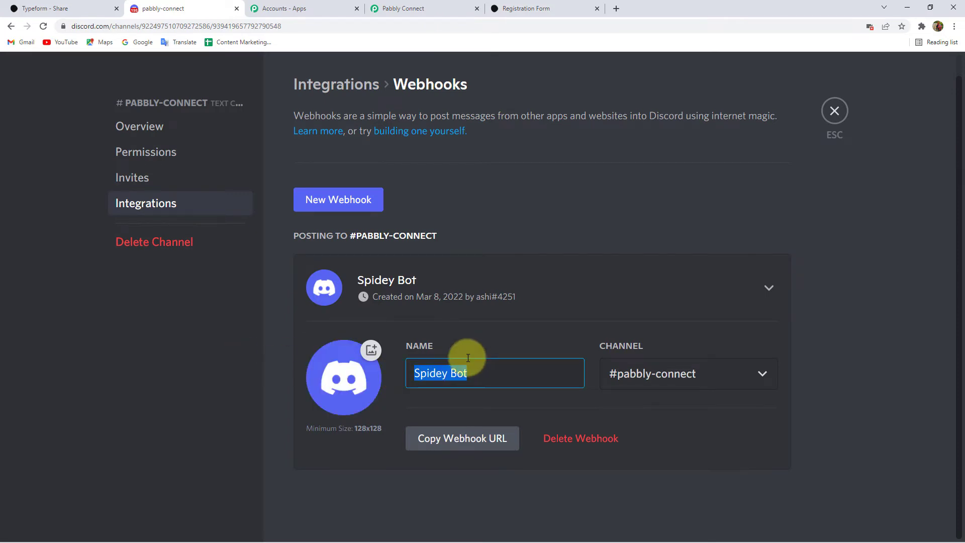
text(Typeform Integration)
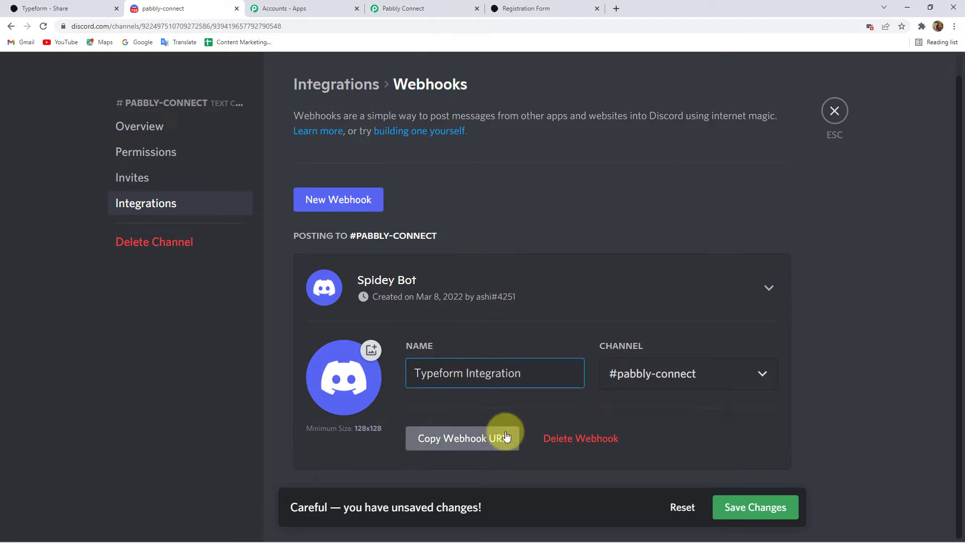
click(459, 440)
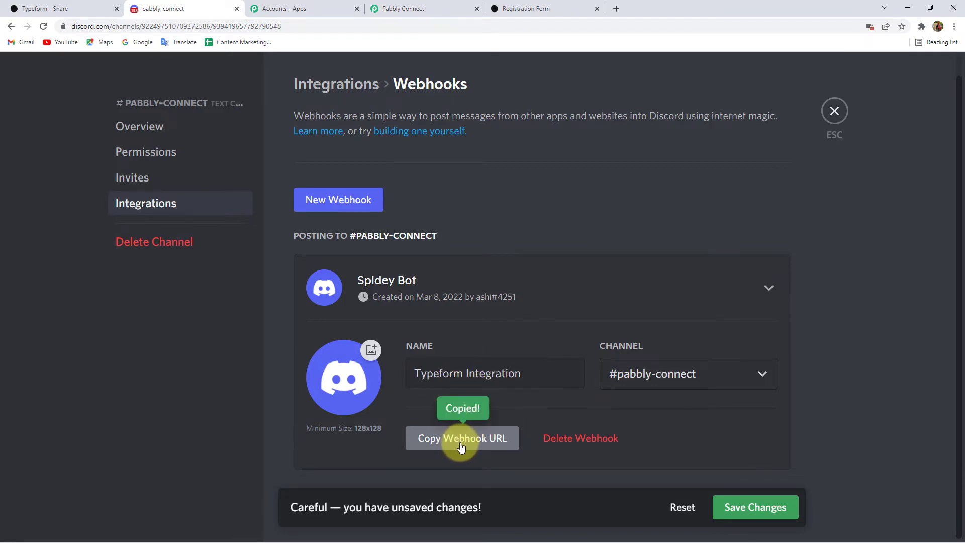
click(769, 508)
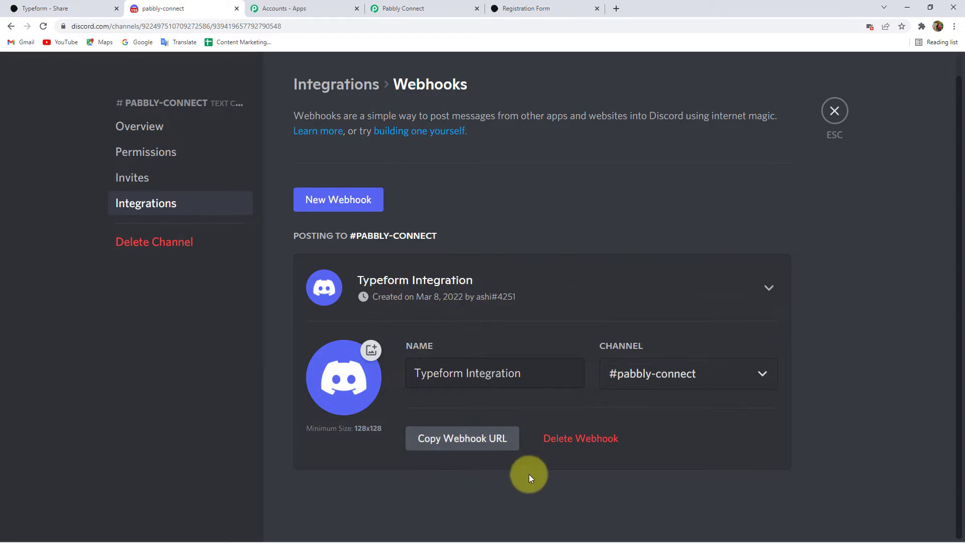
Switch to Pabbly Connect and paste the copied Discord webhook URL into the action's Webhook URL field.
click(428, 8)
click(279, 217)
key(ctrl+v)
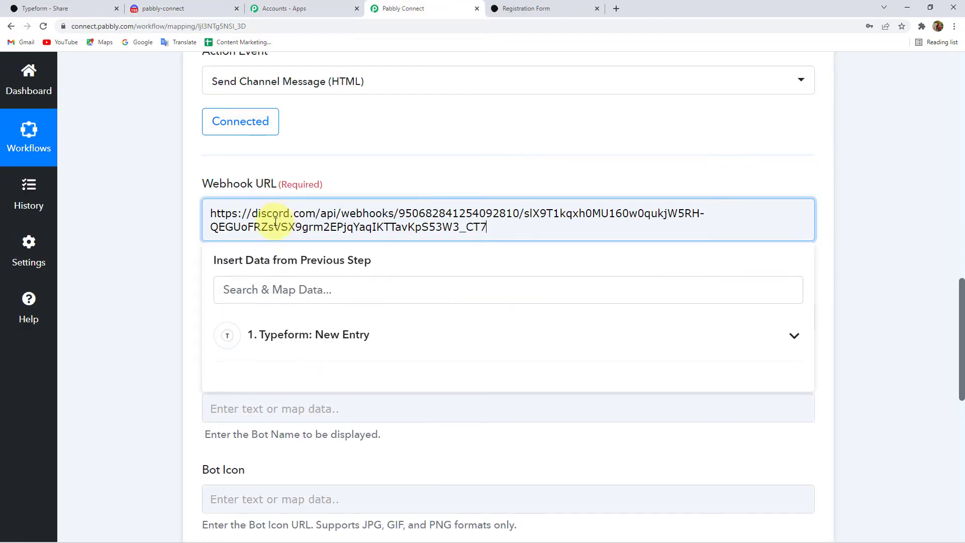
click(168, 234)
Begin the Discord message with "New Lead Generated", a blank line and the label "Name:".
scroll(155, 246, down, 2)
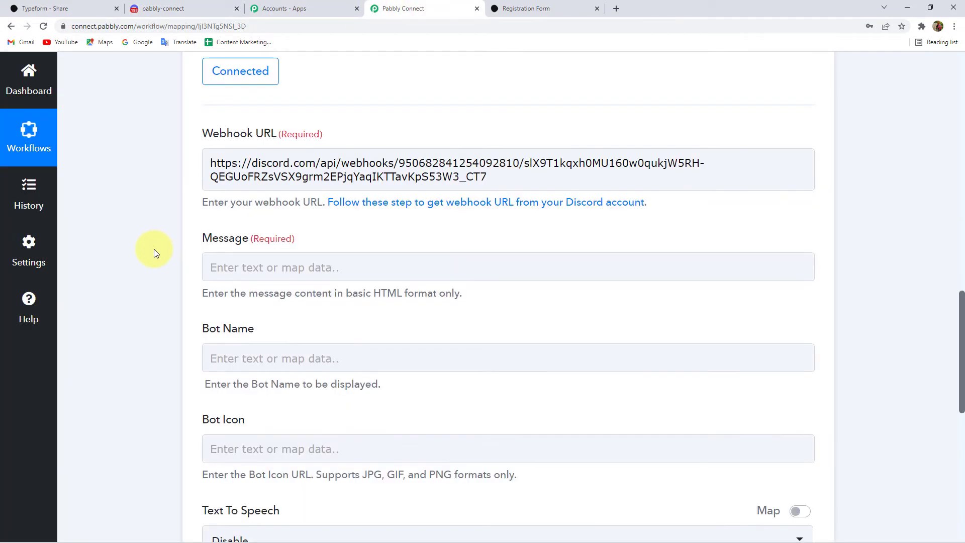
click(232, 217)
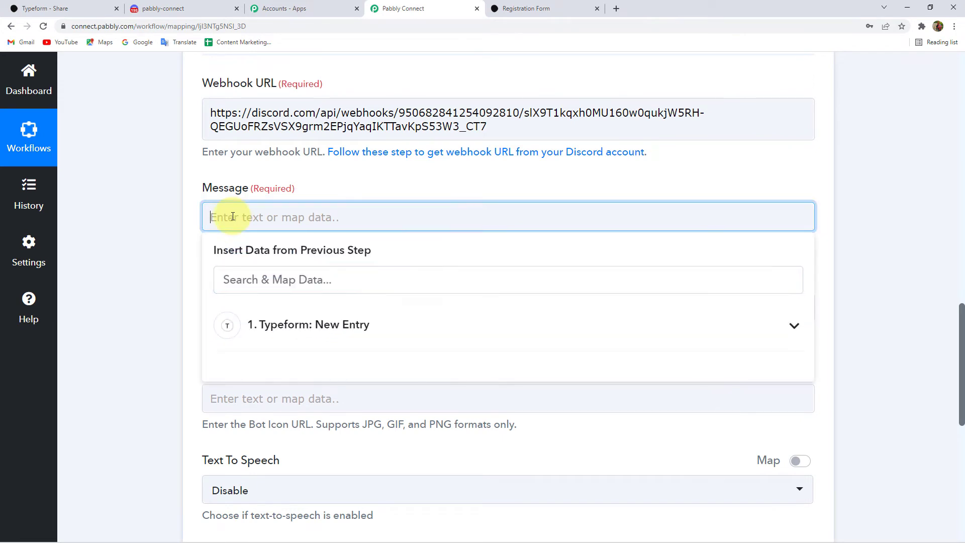
text(New Lead Generated)
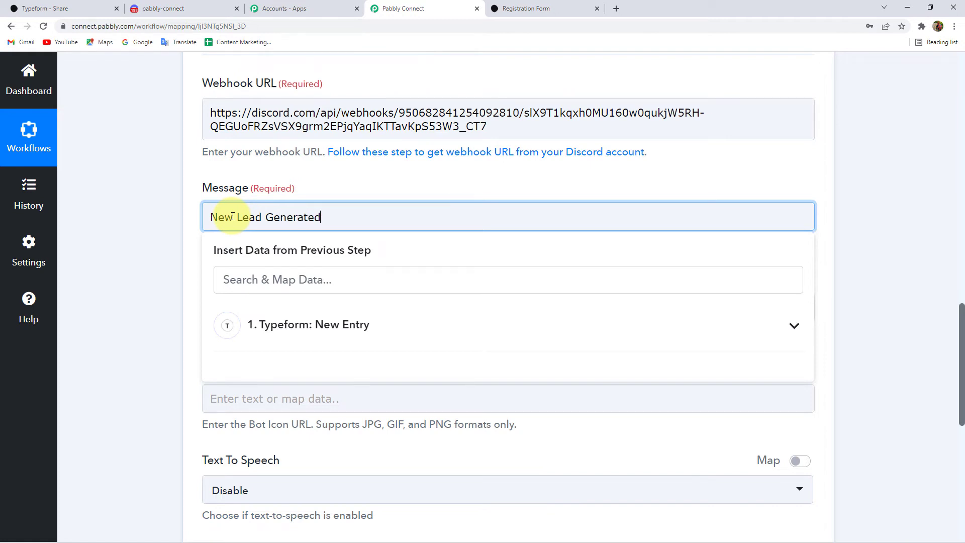
key(Return)
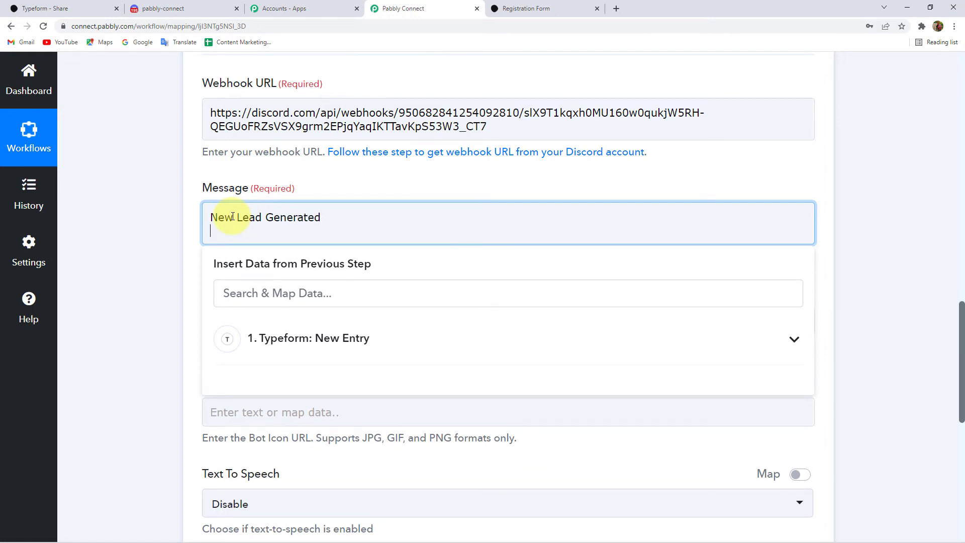
key(Return)
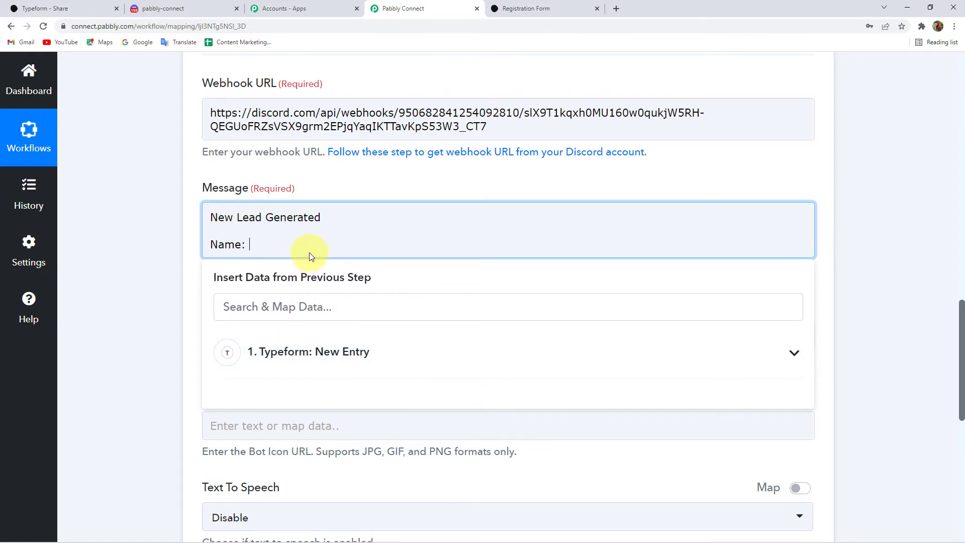
Map the Typeform first-name and last-name answers, Form Response Answers 0 Text and 1 Text, after the Name label.
click(305, 354)
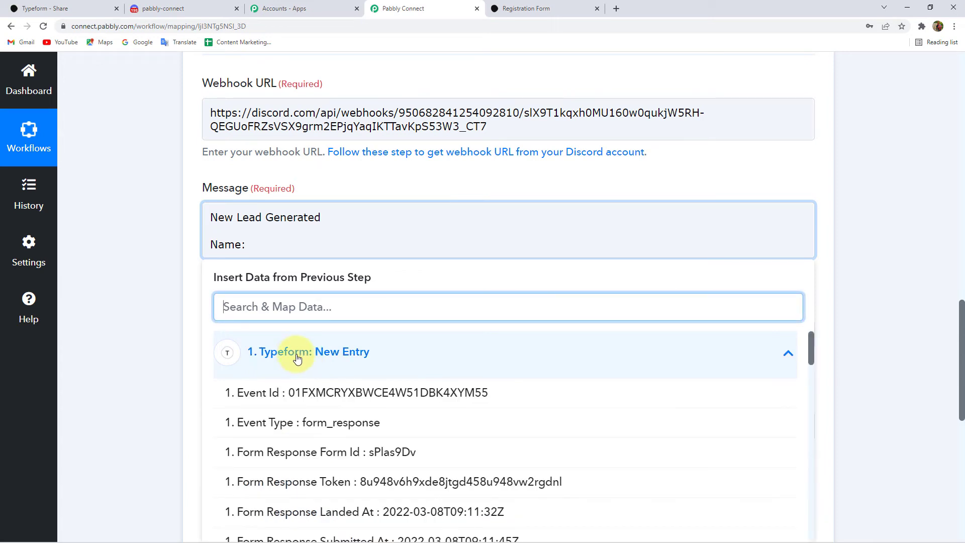
text(Gar)
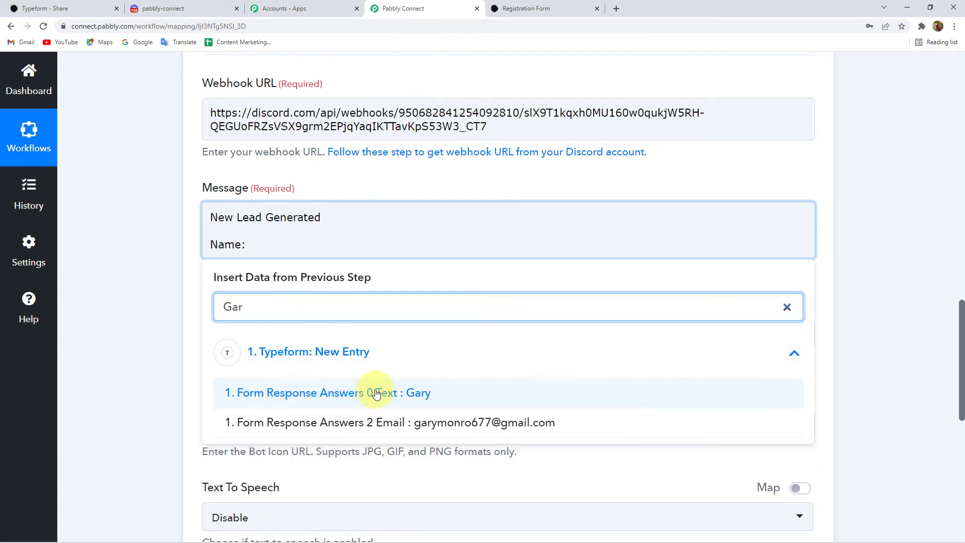
click(384, 391)
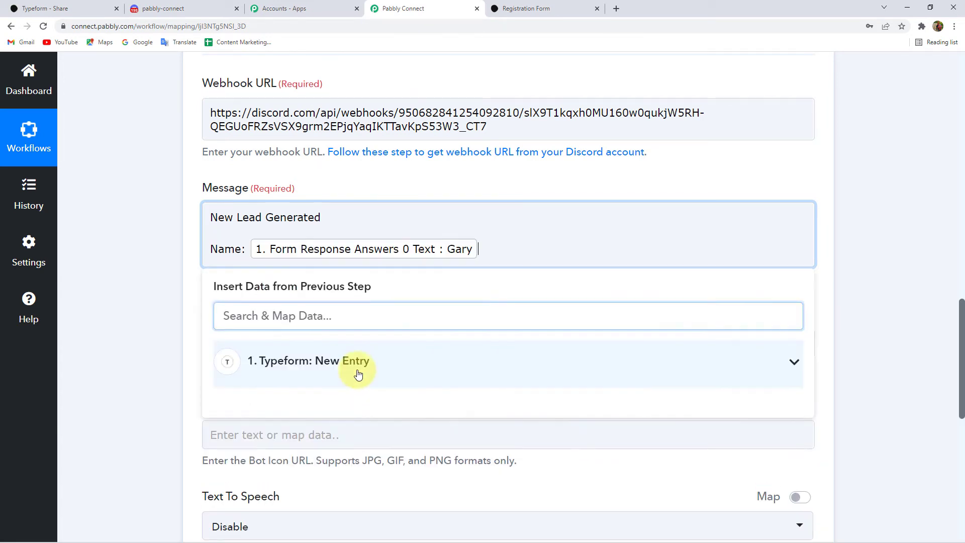
click(306, 363)
text(mon)
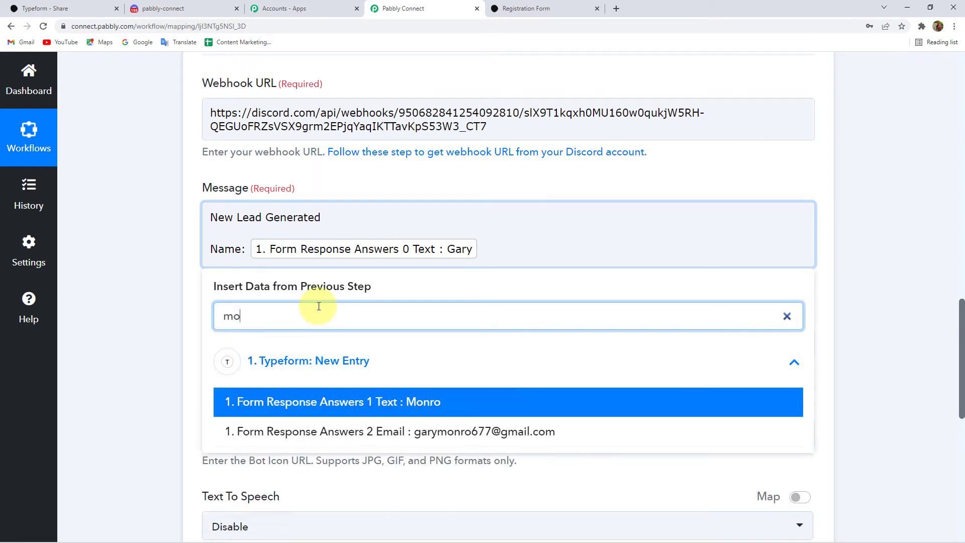
click(422, 401)
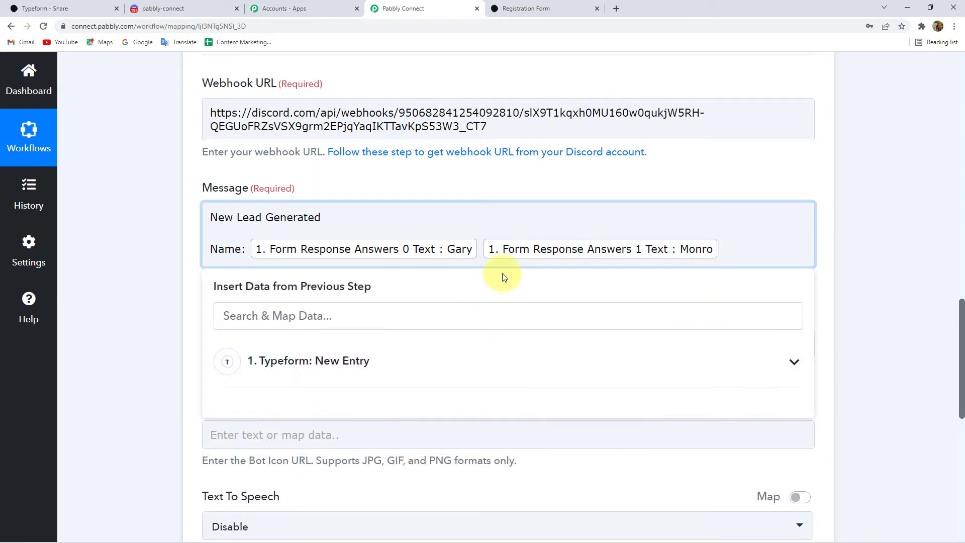
Add an "Email:" line to the message and map the Typeform Form Response Answers 2 Email value to it.
key(Return)
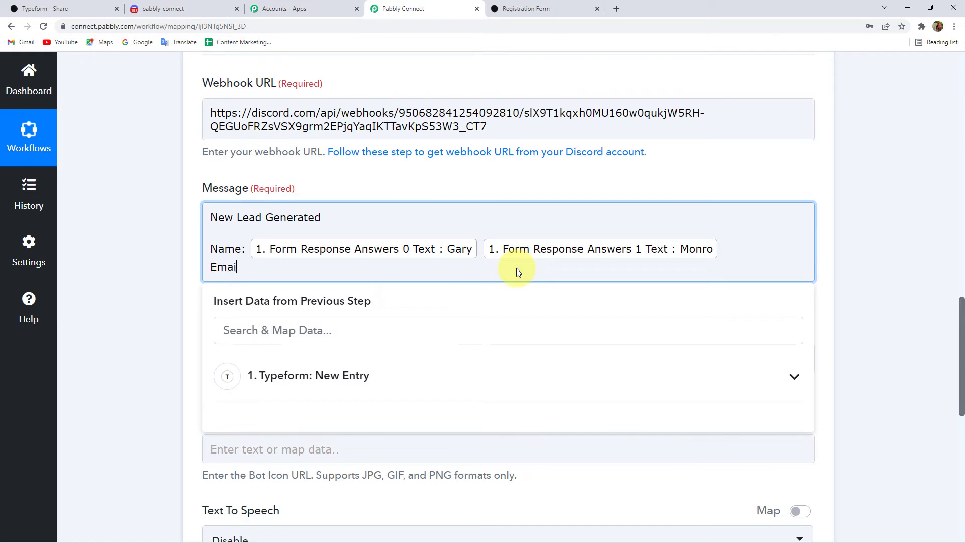
text(Email:)
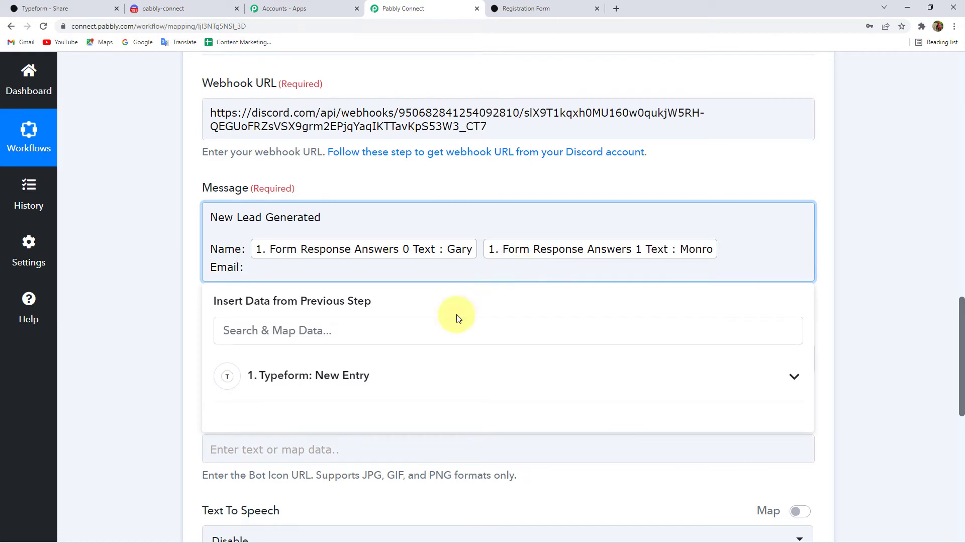
click(305, 330)
click(308, 375)
click(305, 331)
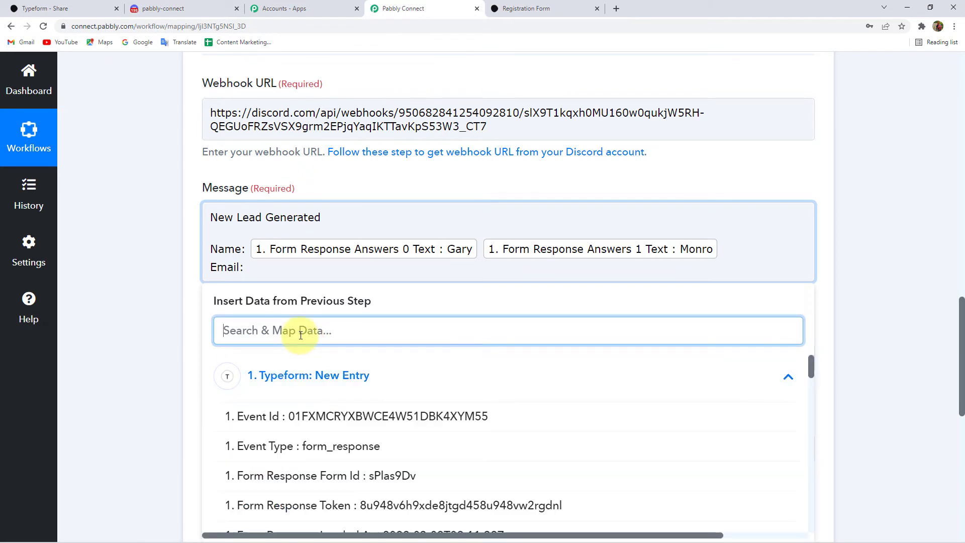
text(gary)
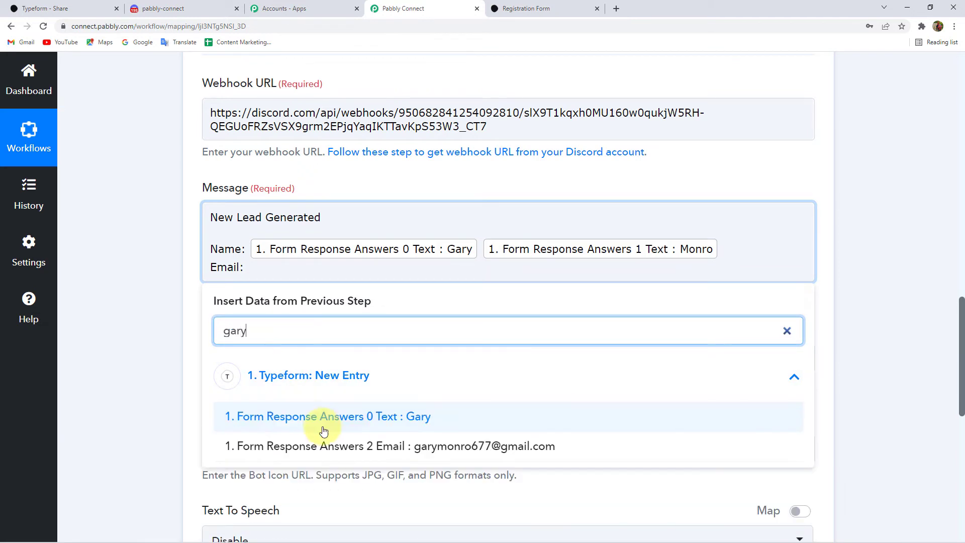
click(463, 446)
Add a "Phone Number:" line to the message and map the Typeform Form Response Answers 3 Number value to it.
click(630, 263)
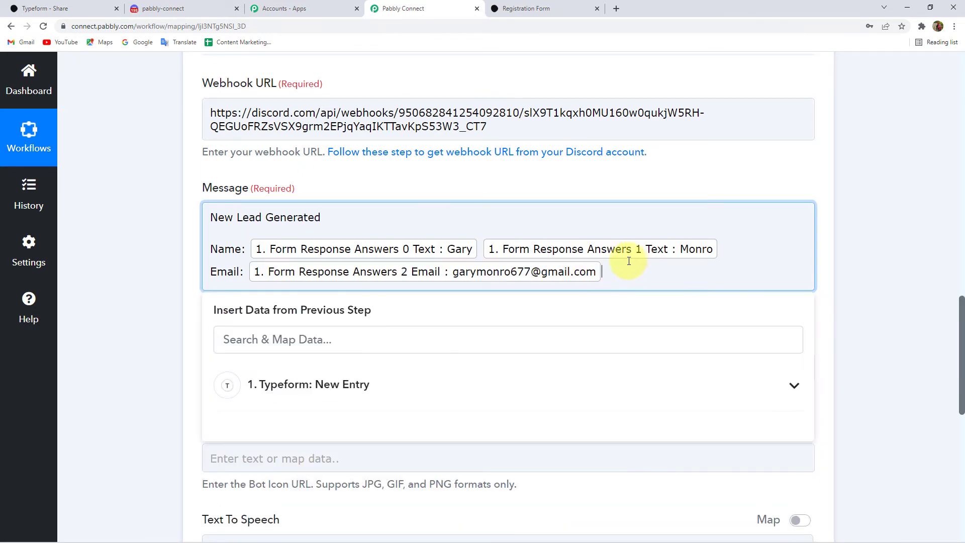
key(Return)
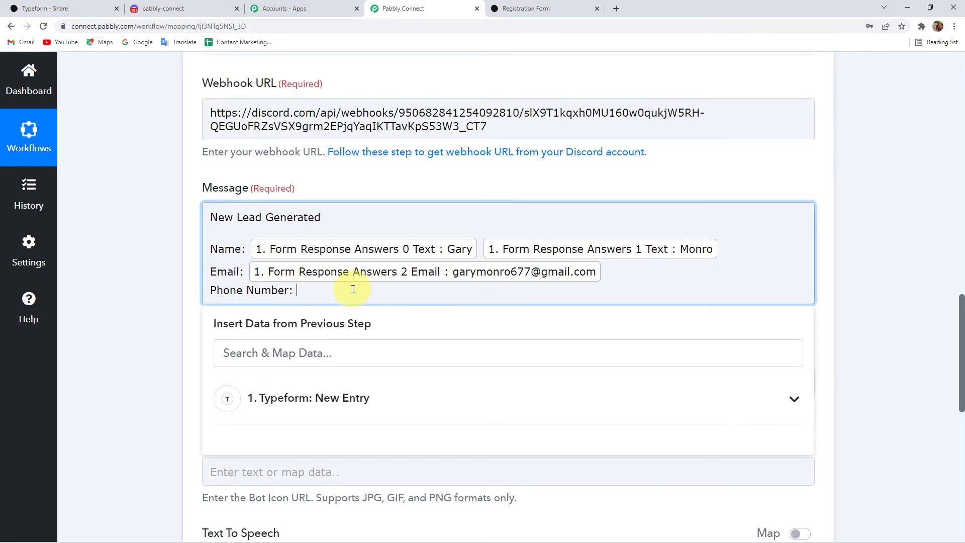
click(303, 402)
scroll(144, 411, down, 3)
scroll(333, 405, down, 2)
scroll(341, 410, down, 8)
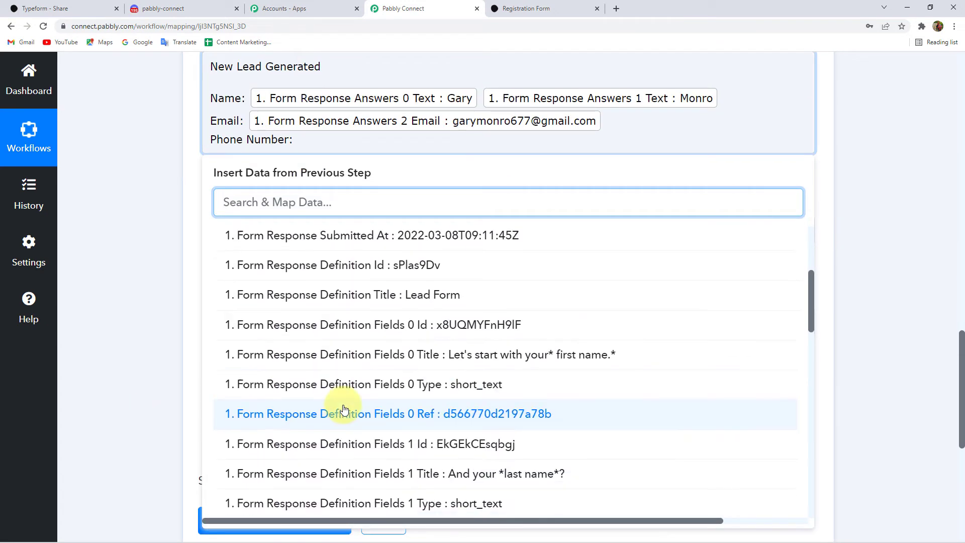
scroll(381, 402, down, 3)
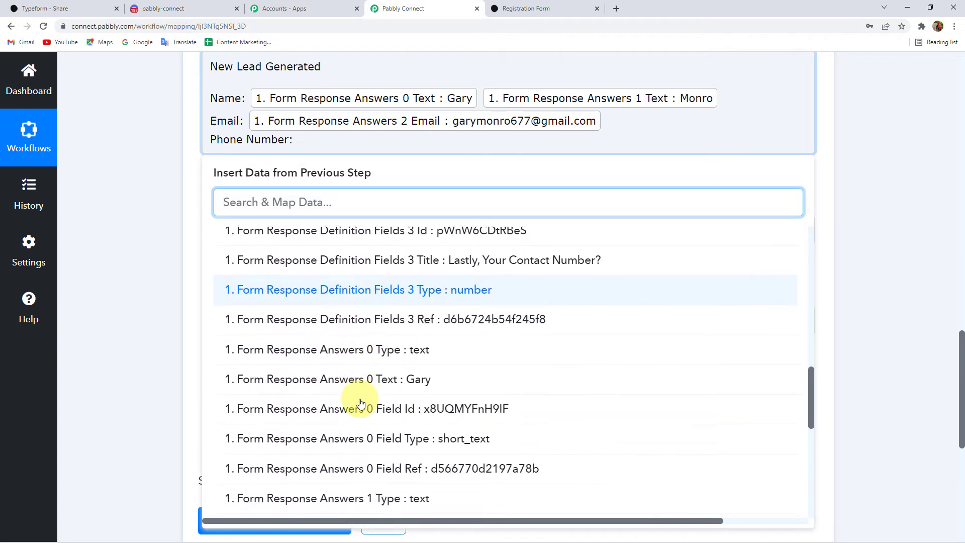
scroll(397, 397, up, 4)
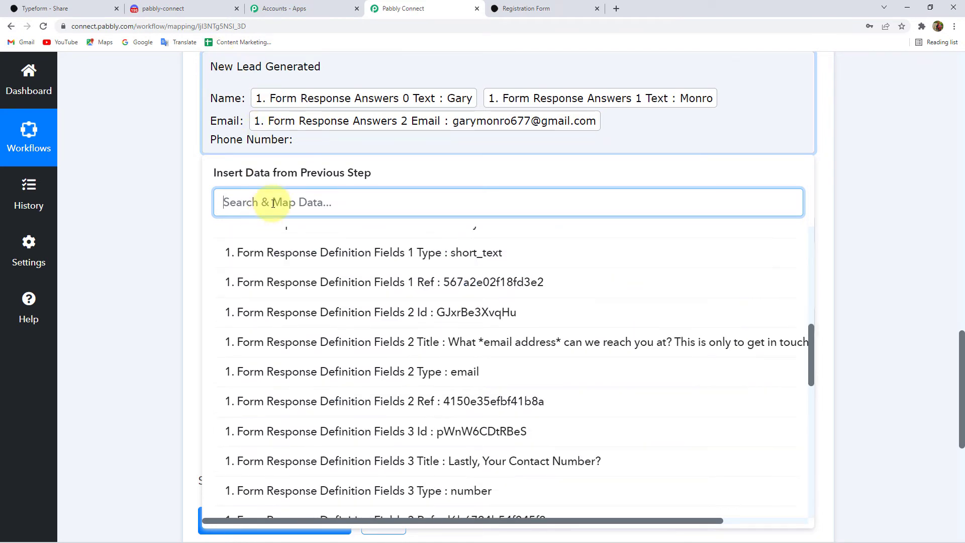
text(82)
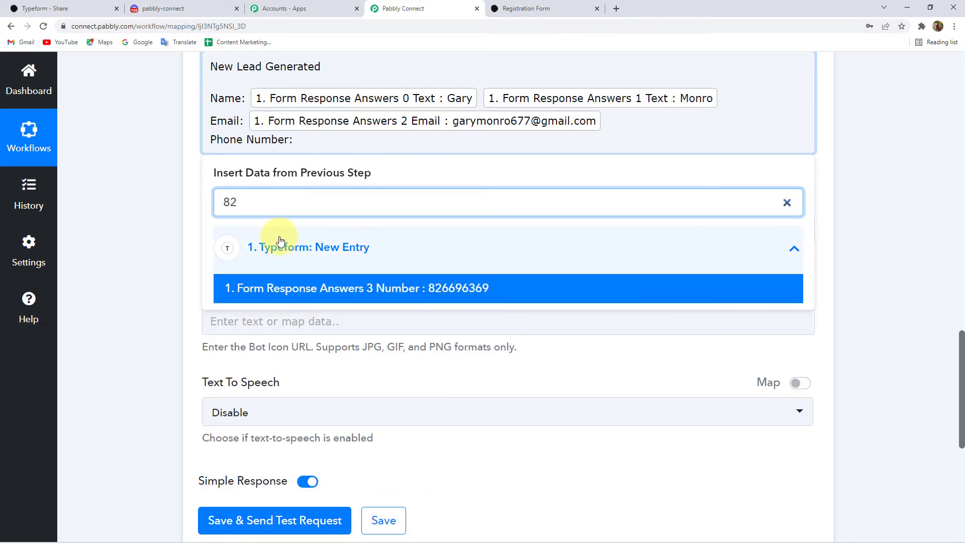
click(460, 289)
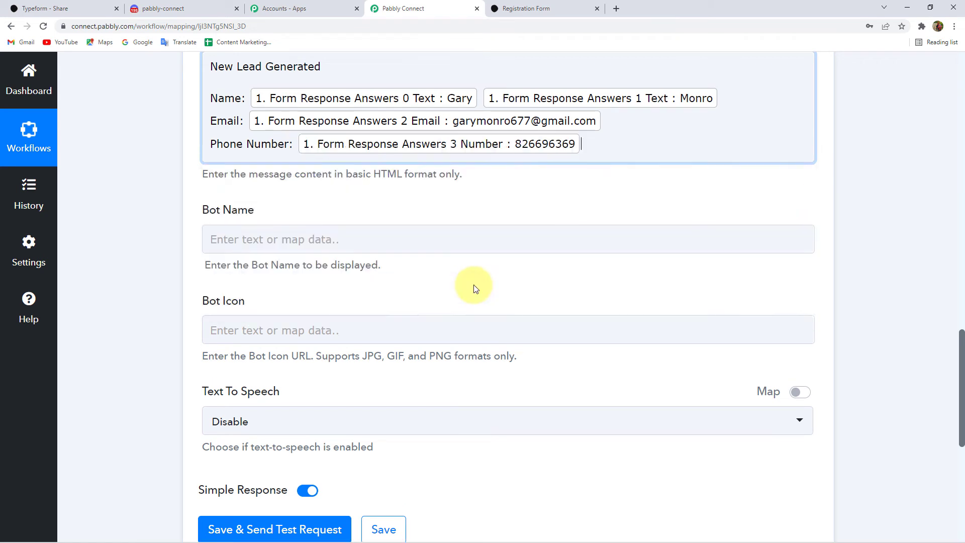
click(153, 182)
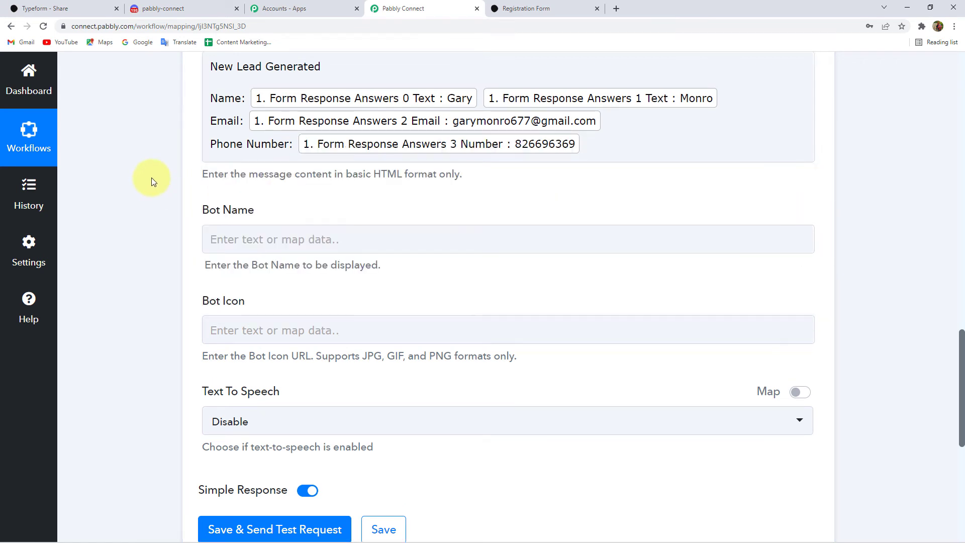
Set the Discord action's Bot Name to "Pabbly".
click(214, 245)
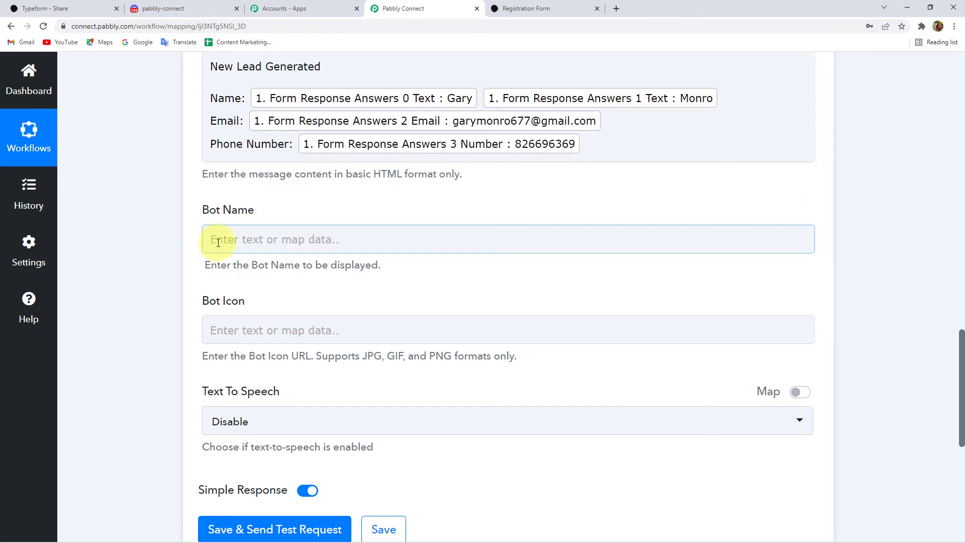
click(237, 240)
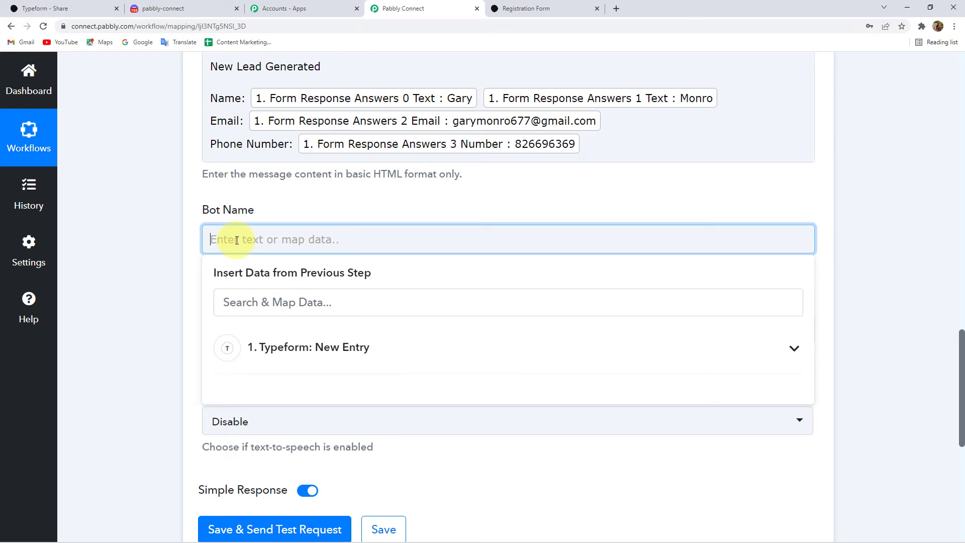
text(Pabbl)
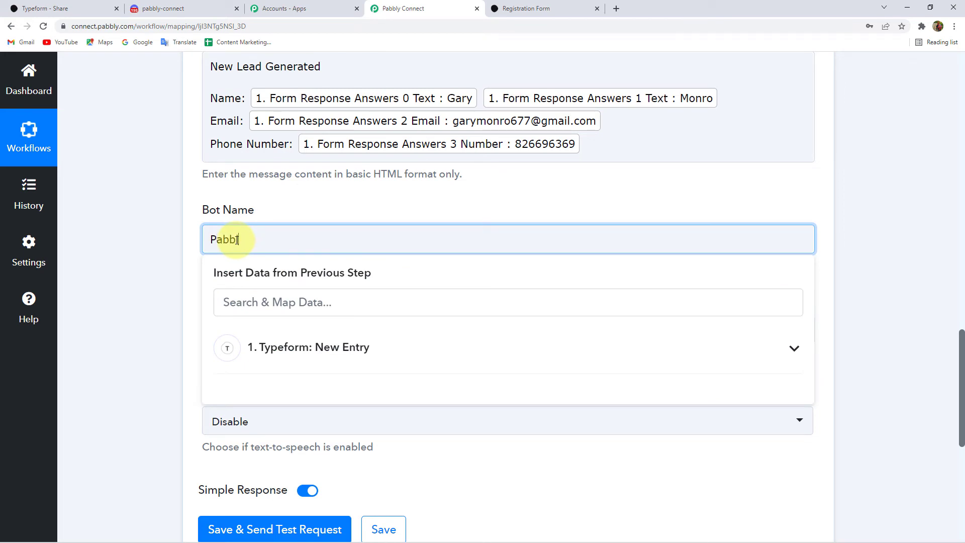
text(y)
click(156, 236)
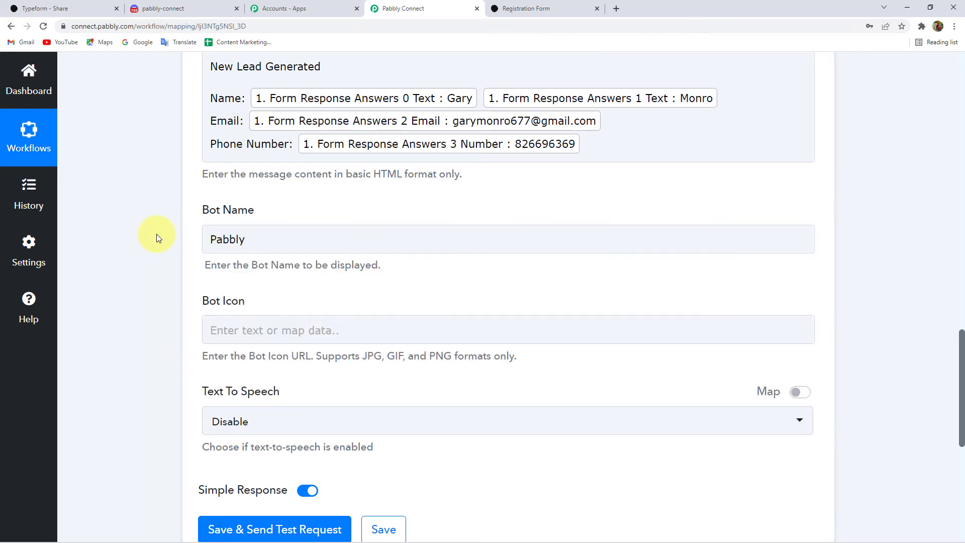
Switch to Discord, leave the webhook settings and go to the latest messages in the pabbly-connect channel.
scroll(158, 236, down, 3)
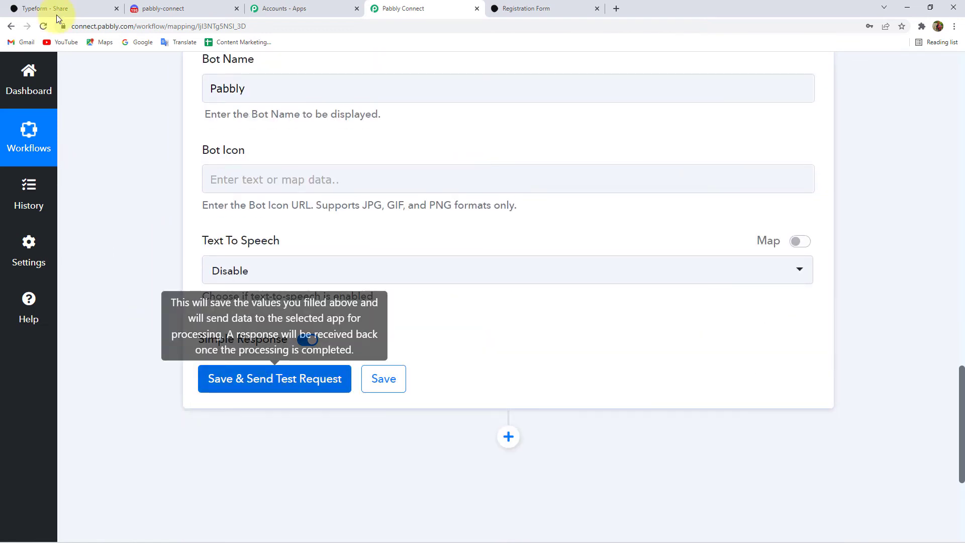
click(168, 8)
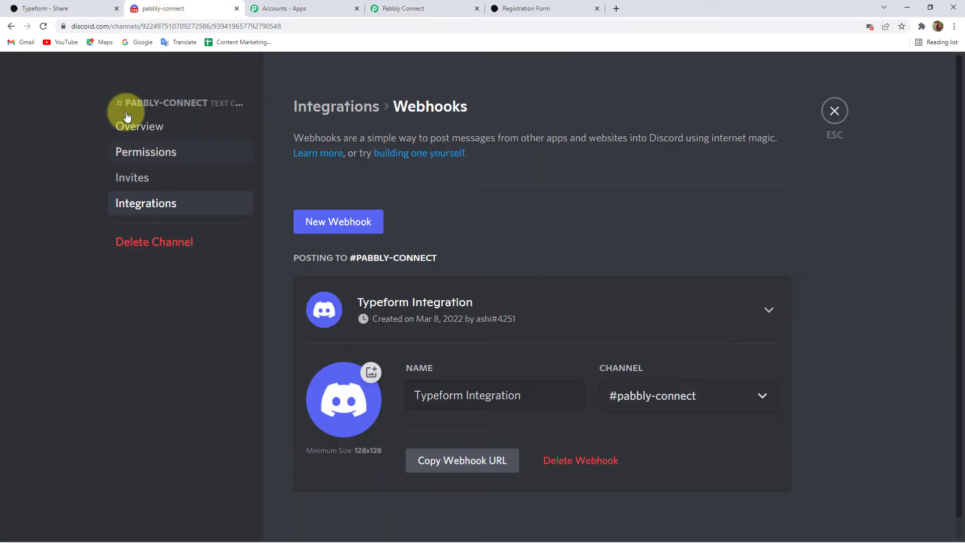
click(833, 110)
scroll(483, 290, down, 2)
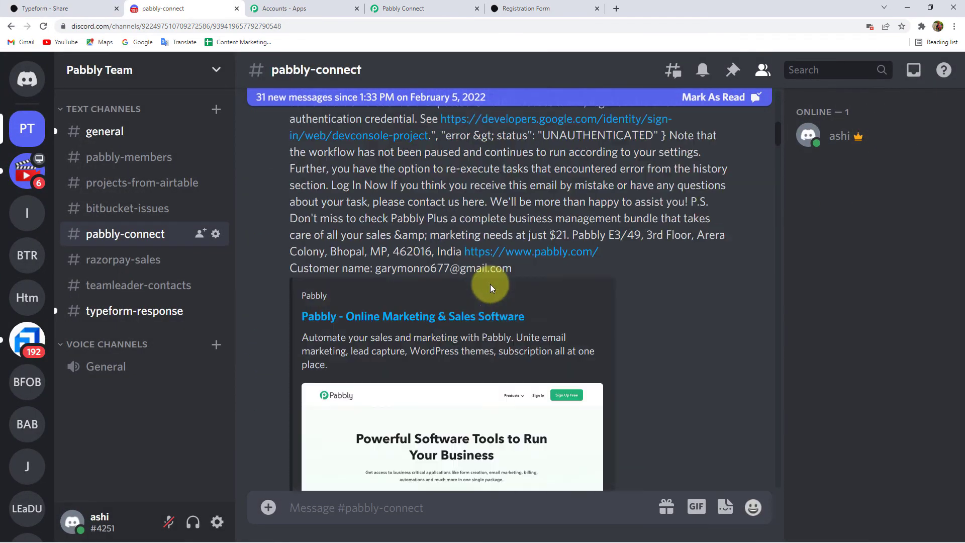
scroll(468, 309, down, 4)
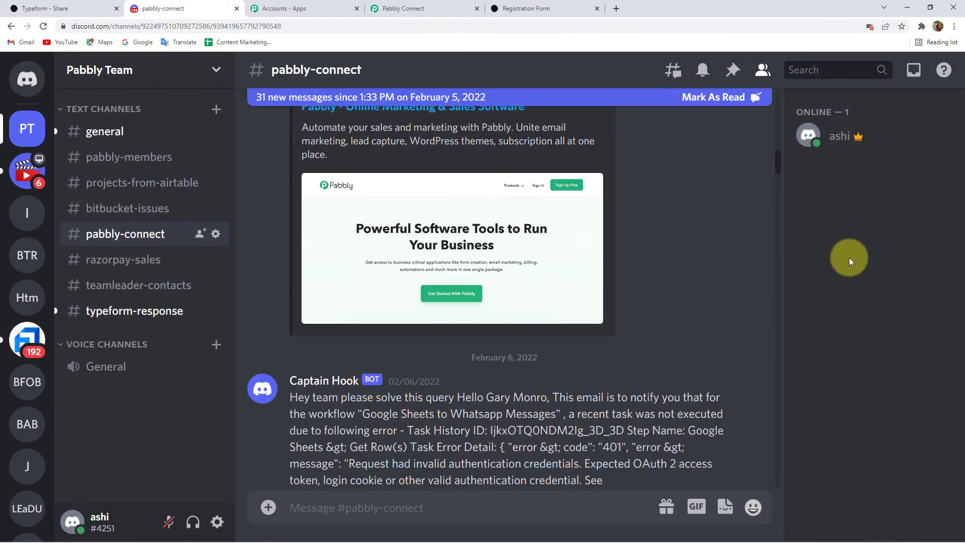
drag(779, 162, 782, 517)
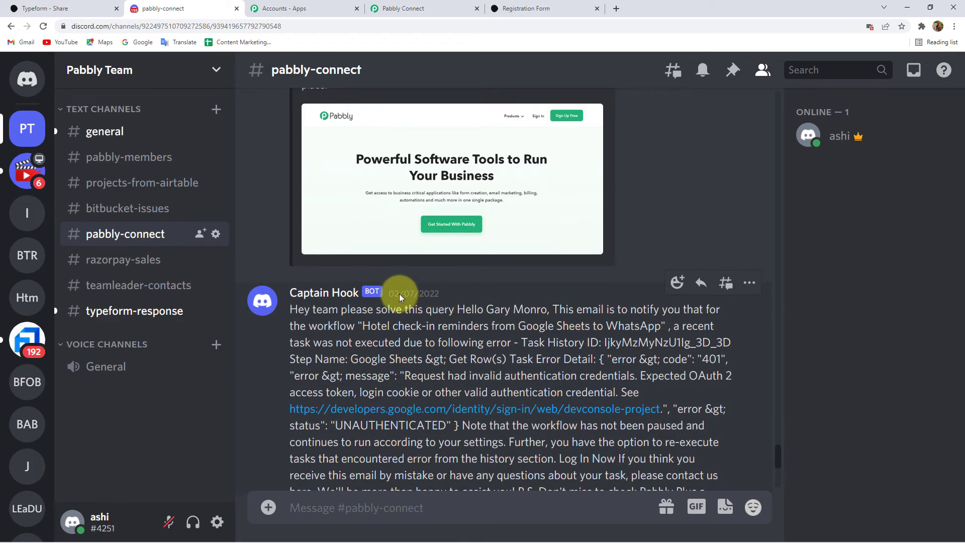
scroll(399, 293, down, 3)
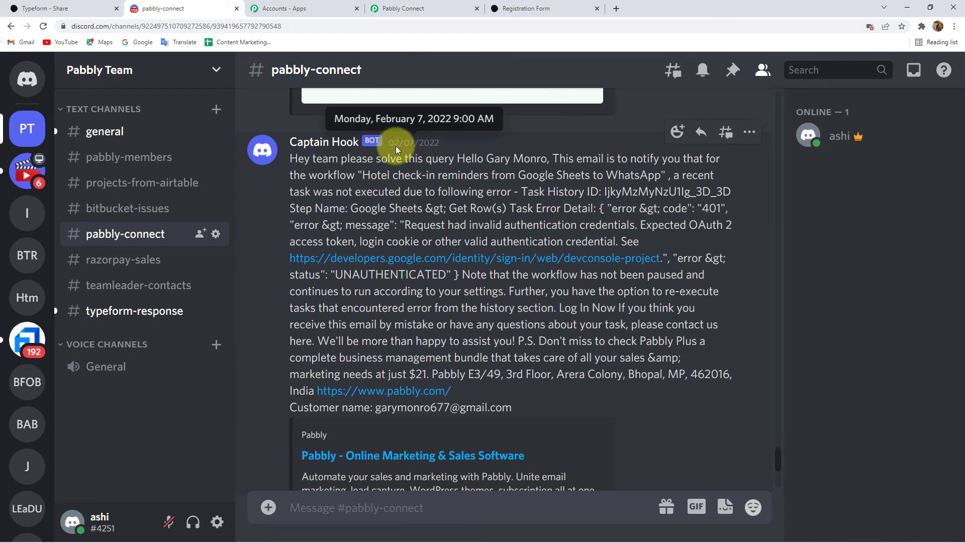
scroll(399, 151, down, 4)
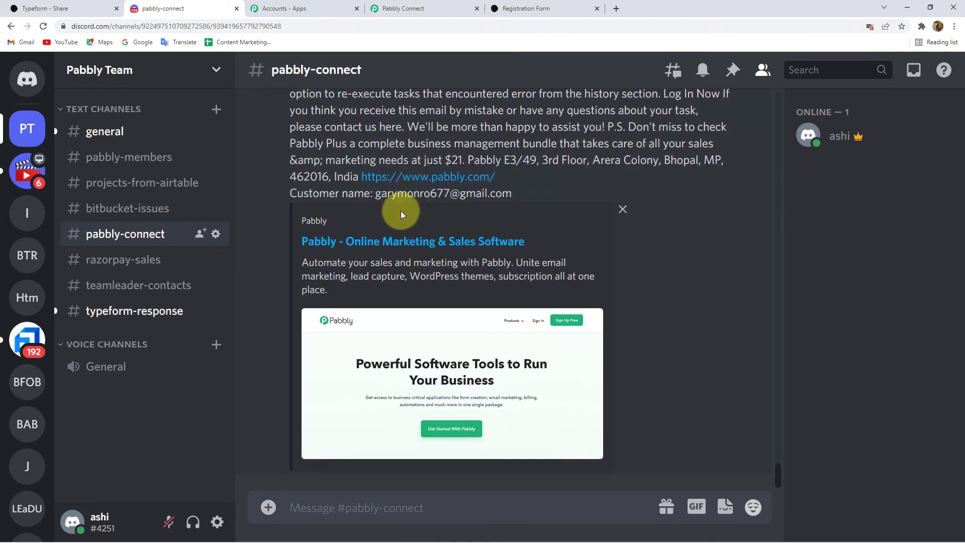
Switch to Pabbly Connect, save the Discord action and send a test request.
click(422, 8)
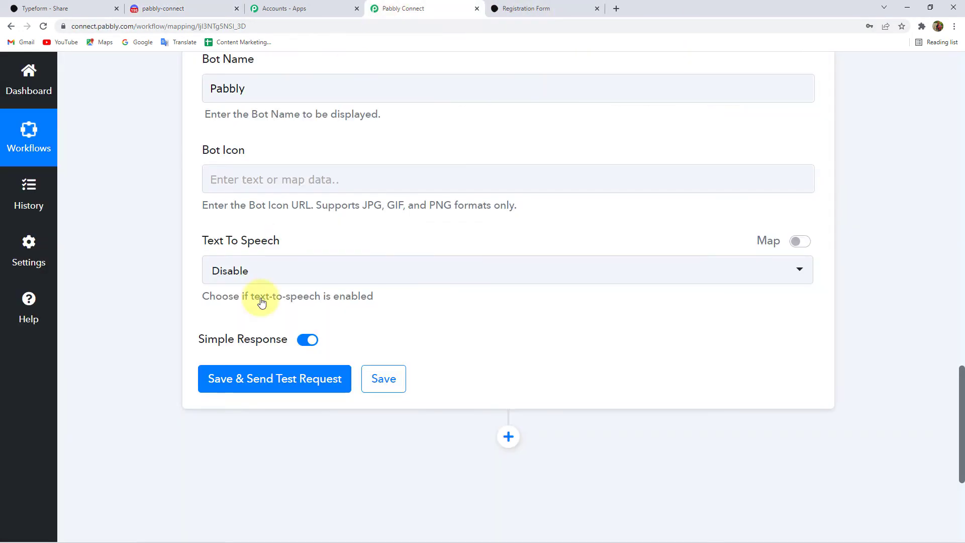
click(290, 382)
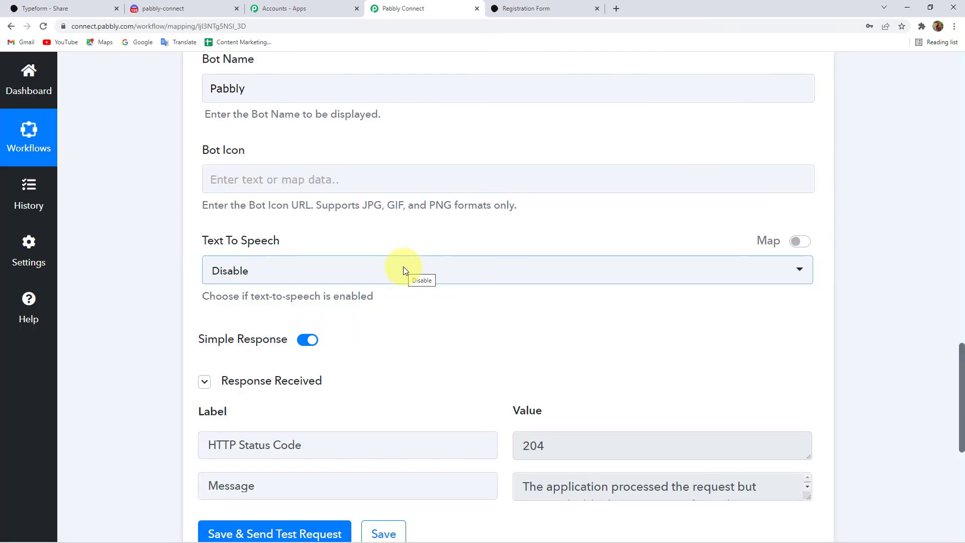
Switch to Discord and examine the heading, name, email and phone number lines of the newest message in the pabbly-connect channel.
click(181, 6)
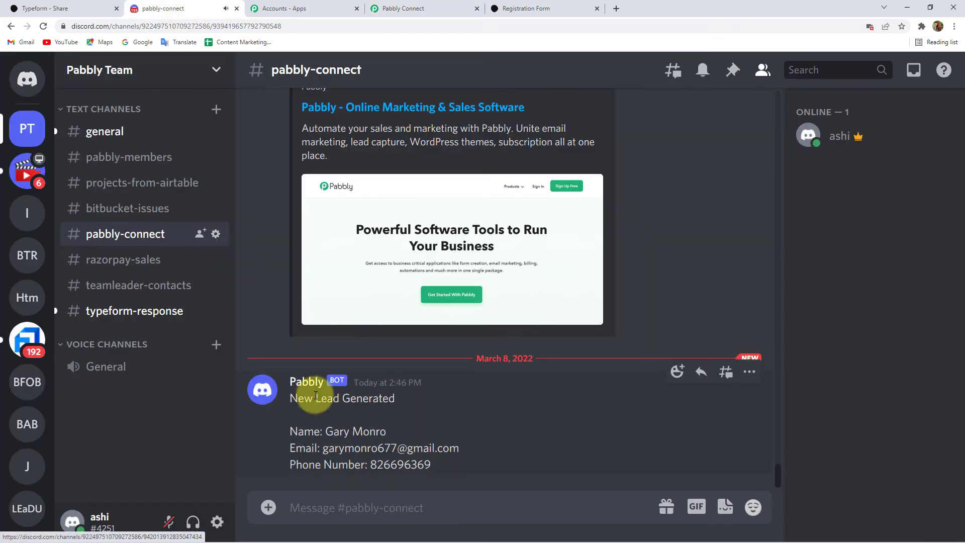
drag(290, 398, 372, 399)
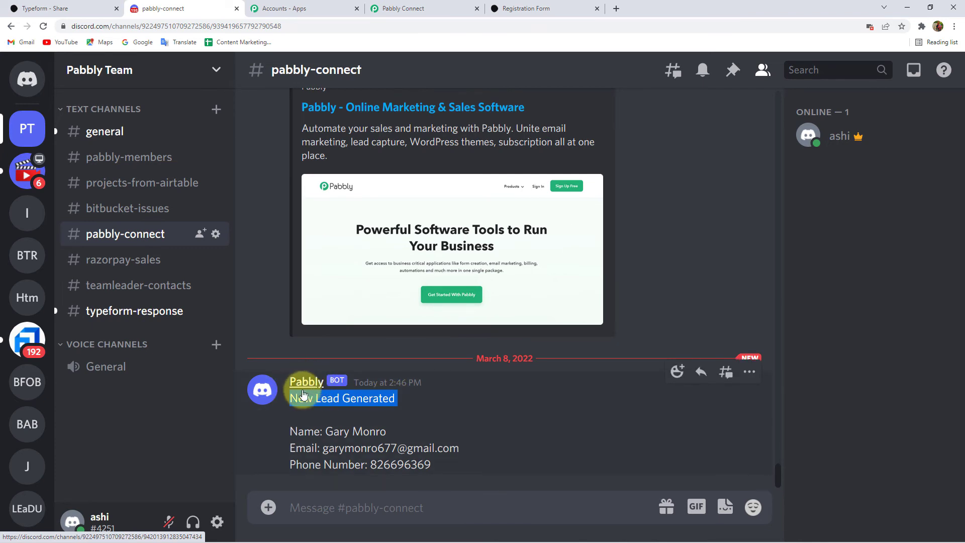
click(323, 427)
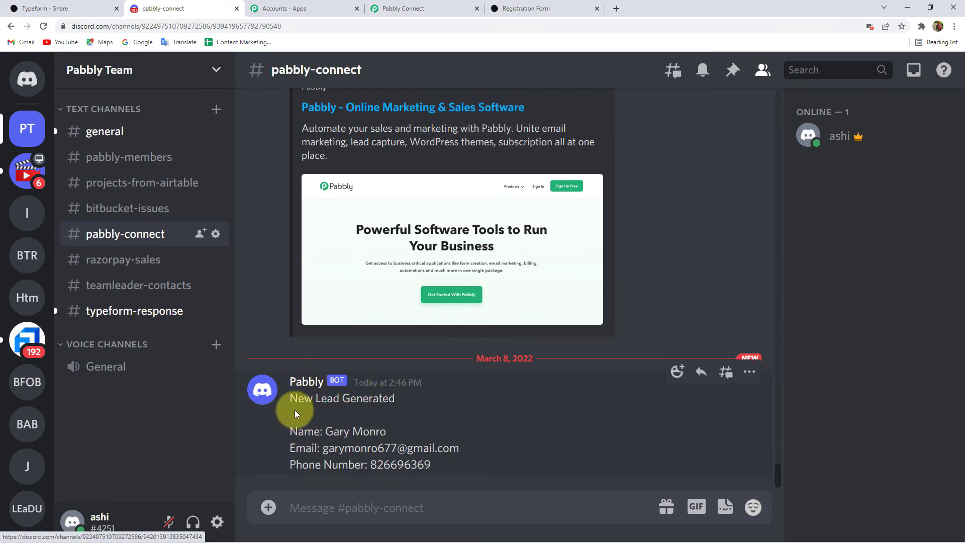
drag(291, 432, 394, 431)
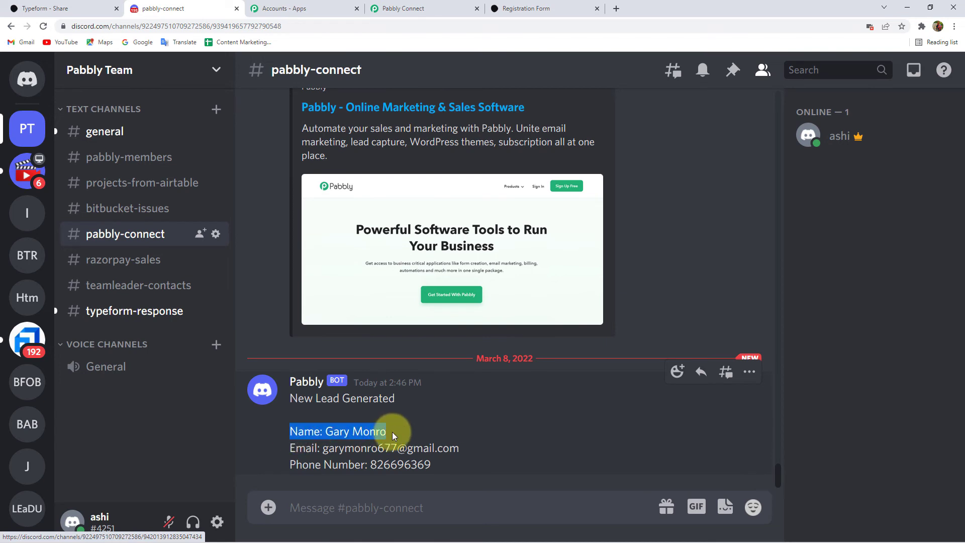
drag(296, 448, 422, 464)
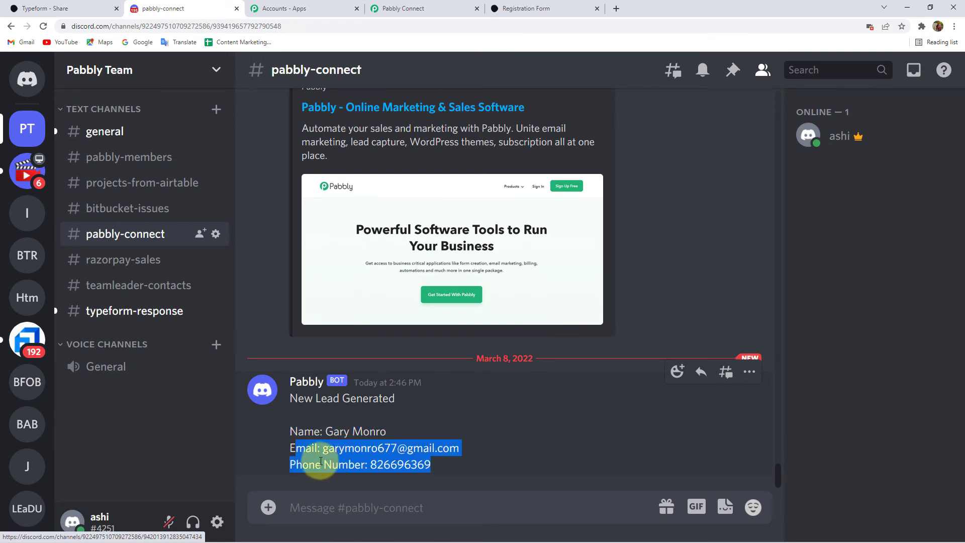
drag(291, 465, 495, 475)
click(367, 457)
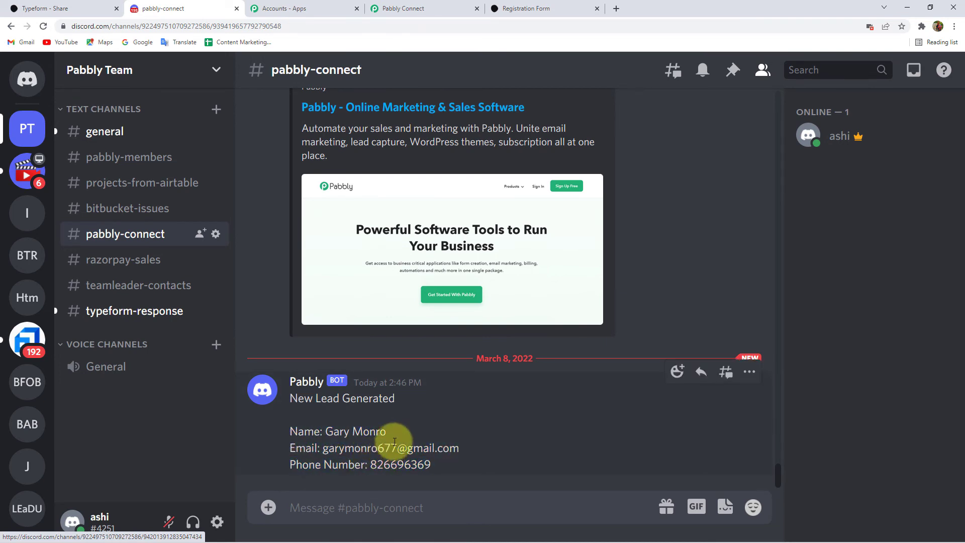
scroll(394, 438, up, 3)
scroll(393, 438, down, 3)
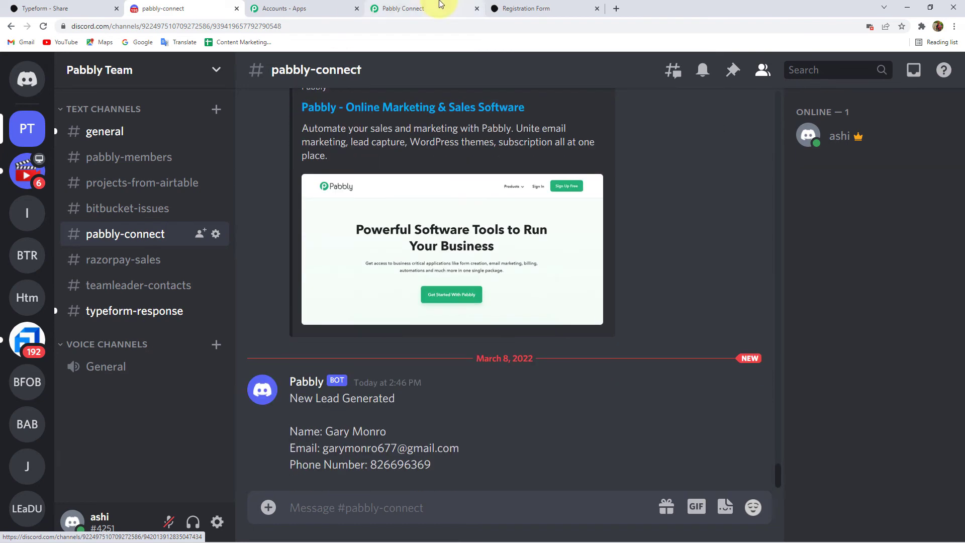
Switch to Pabbly Connect and collapse the Typeform trigger and Discord action steps of the workflow.
click(403, 8)
scroll(233, 276, up, 5)
scroll(116, 252, up, 15)
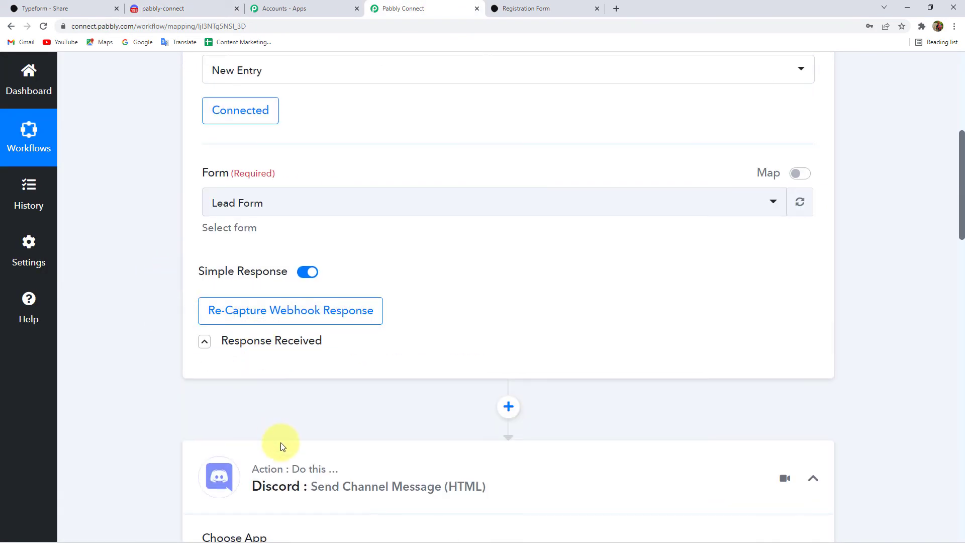
scroll(297, 302, up, 3)
click(275, 276)
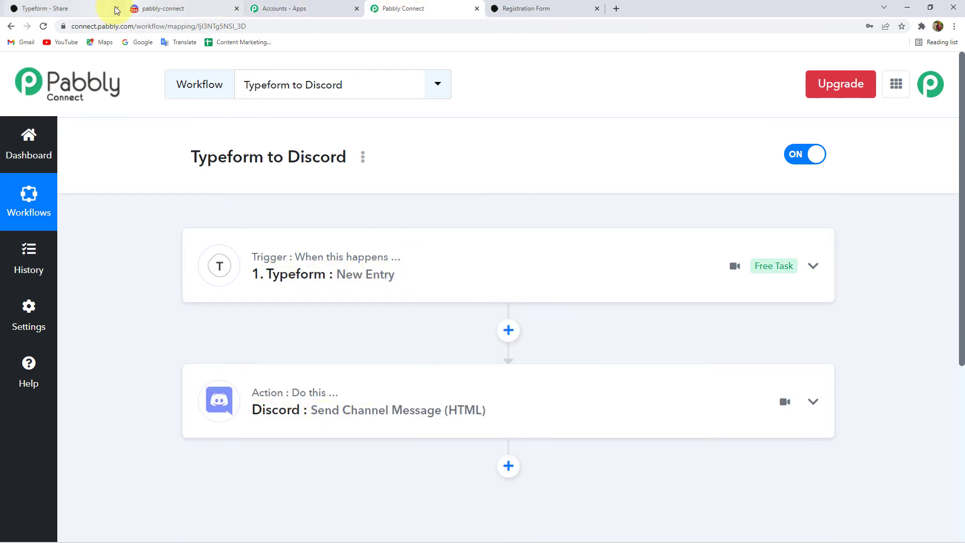
Recheck the lead's name, email and phone number in the Discord message and return to the Pabbly Connect workflow.
click(155, 8)
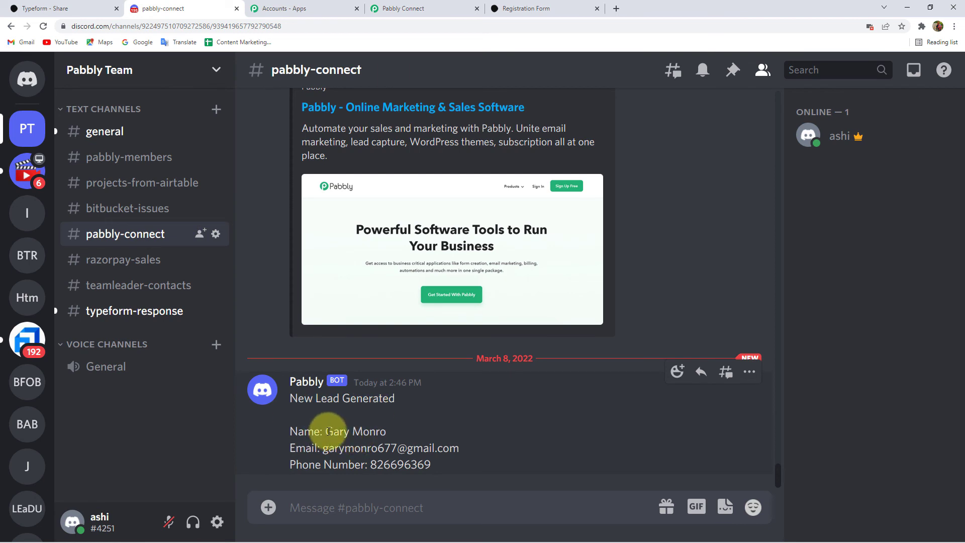
drag(327, 432, 387, 432)
drag(323, 447, 362, 480)
click(383, 464)
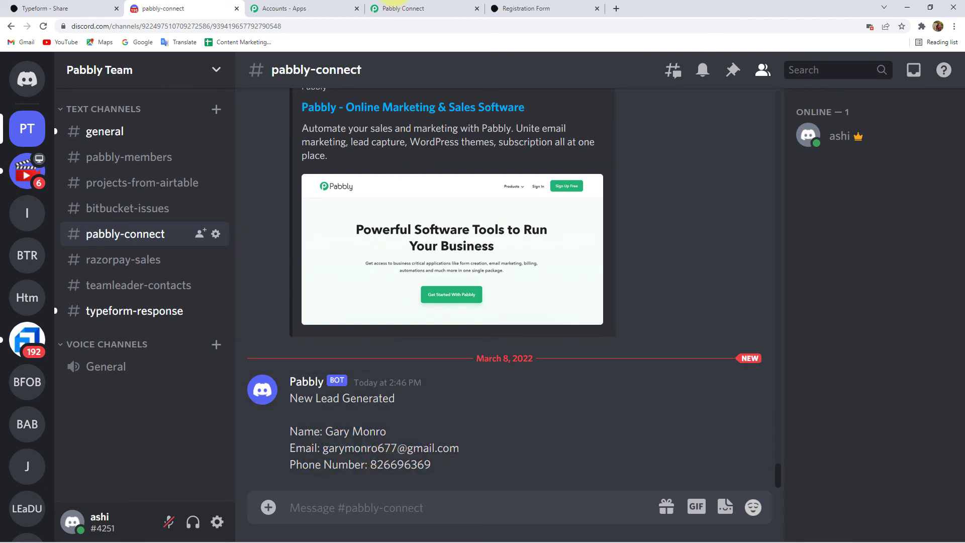
click(417, 9)
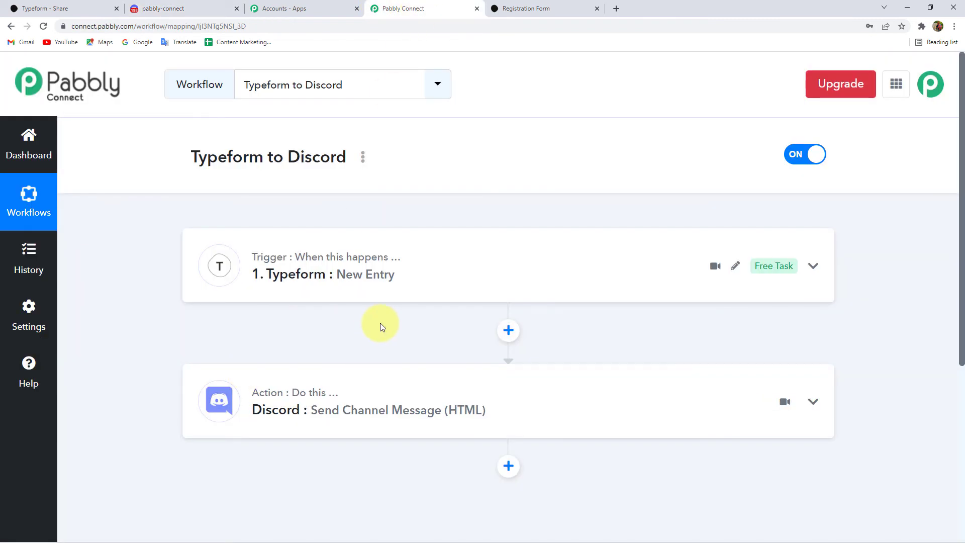